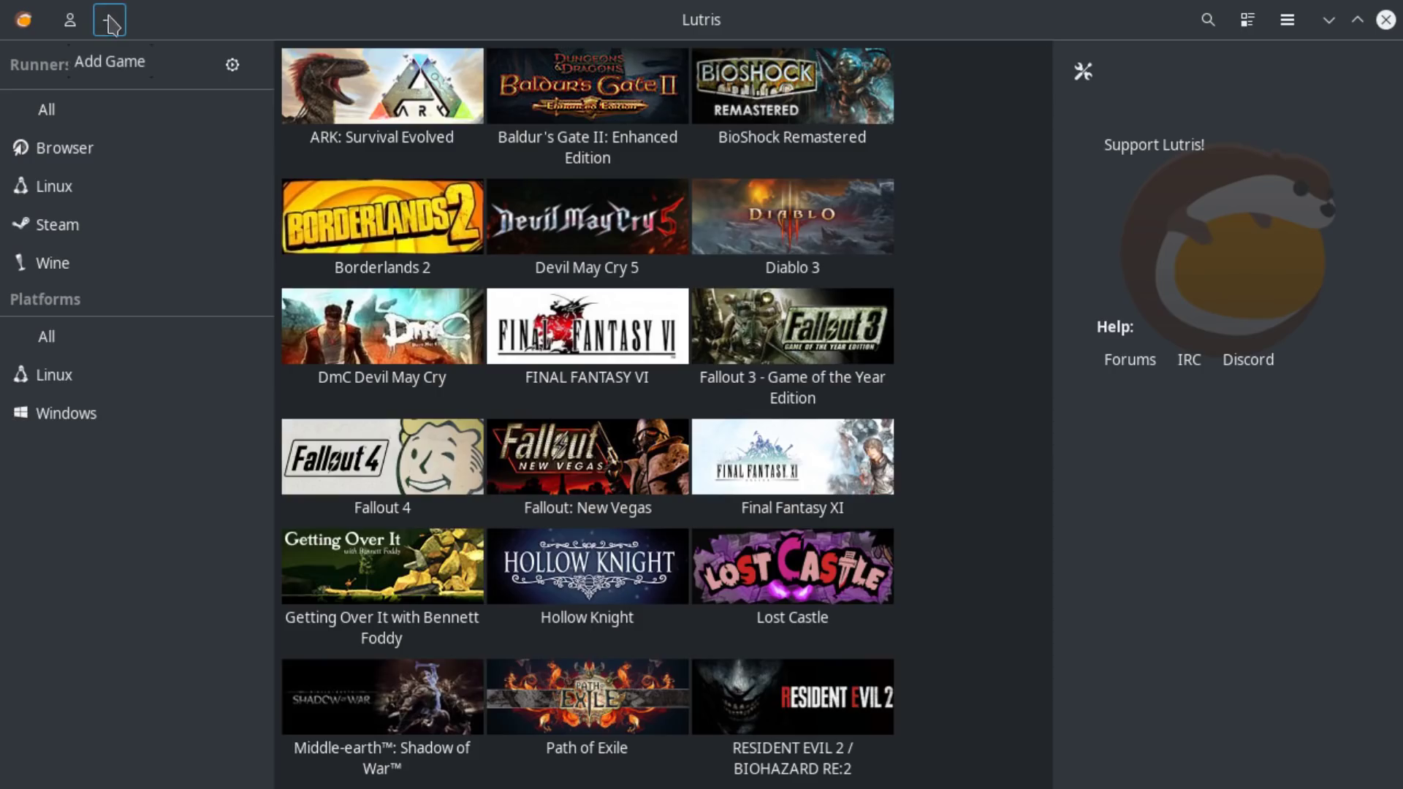
Open the game import window and review the Desktop games, GOG, Steam and Steam for Windows sources.
left_click(109, 22)
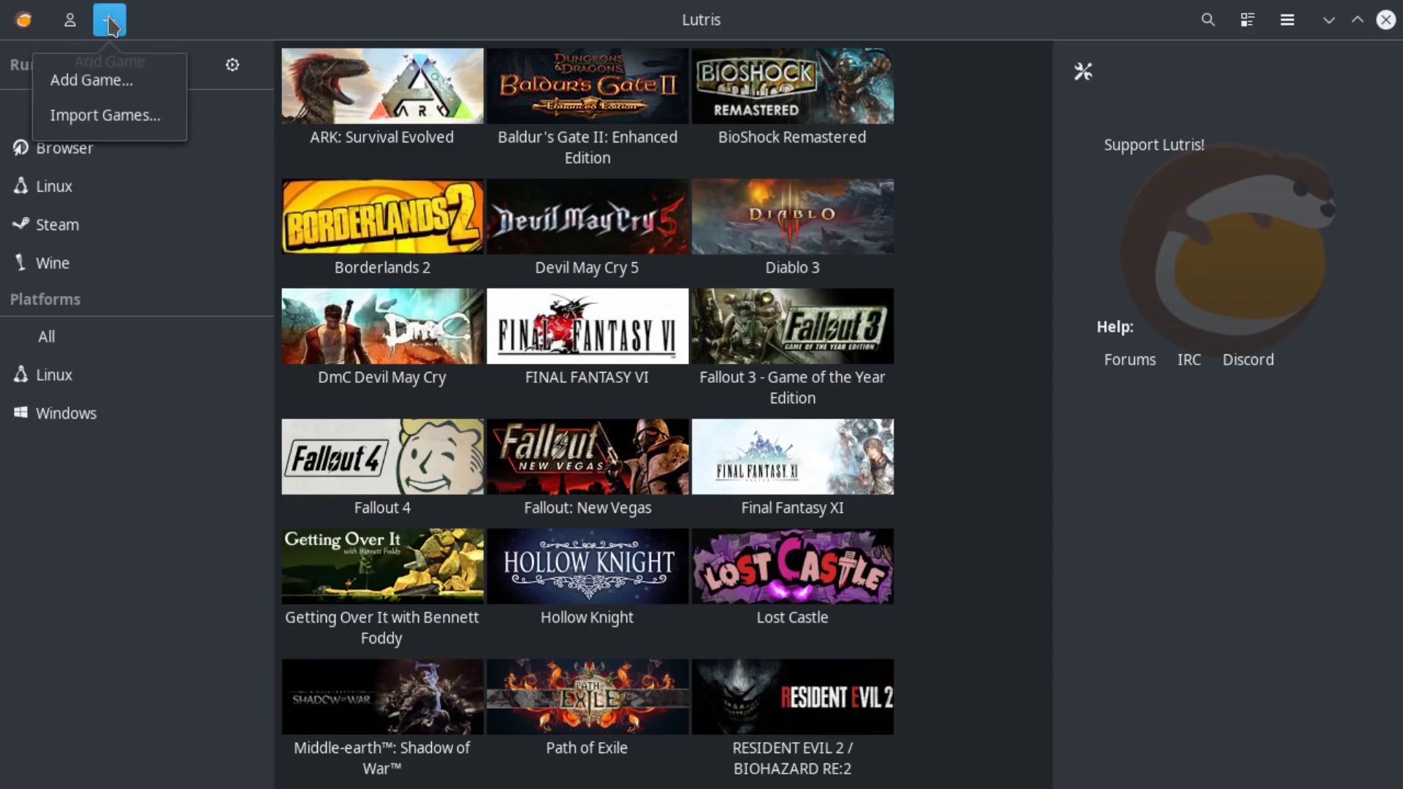
left_click(124, 115)
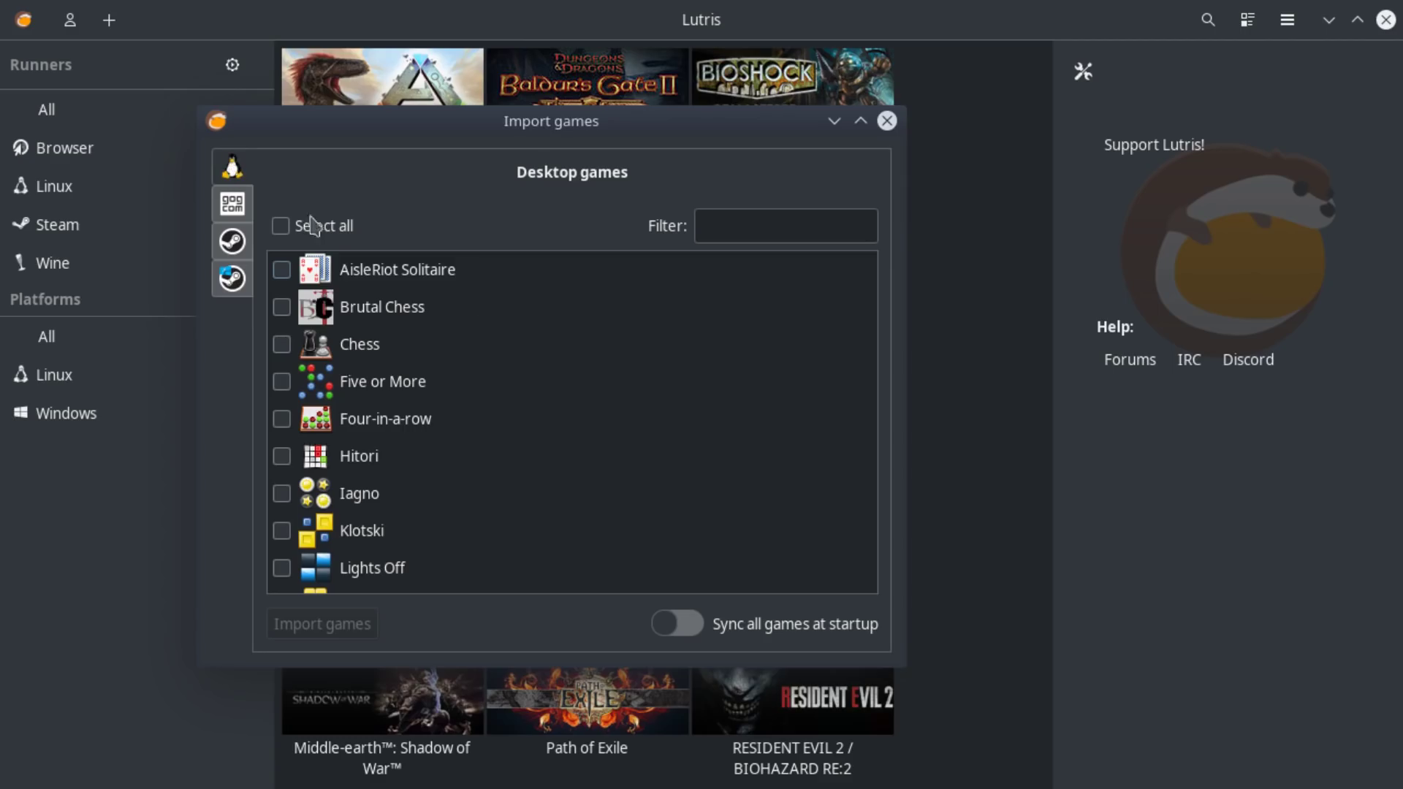
scroll(460, 453, "down", 5)
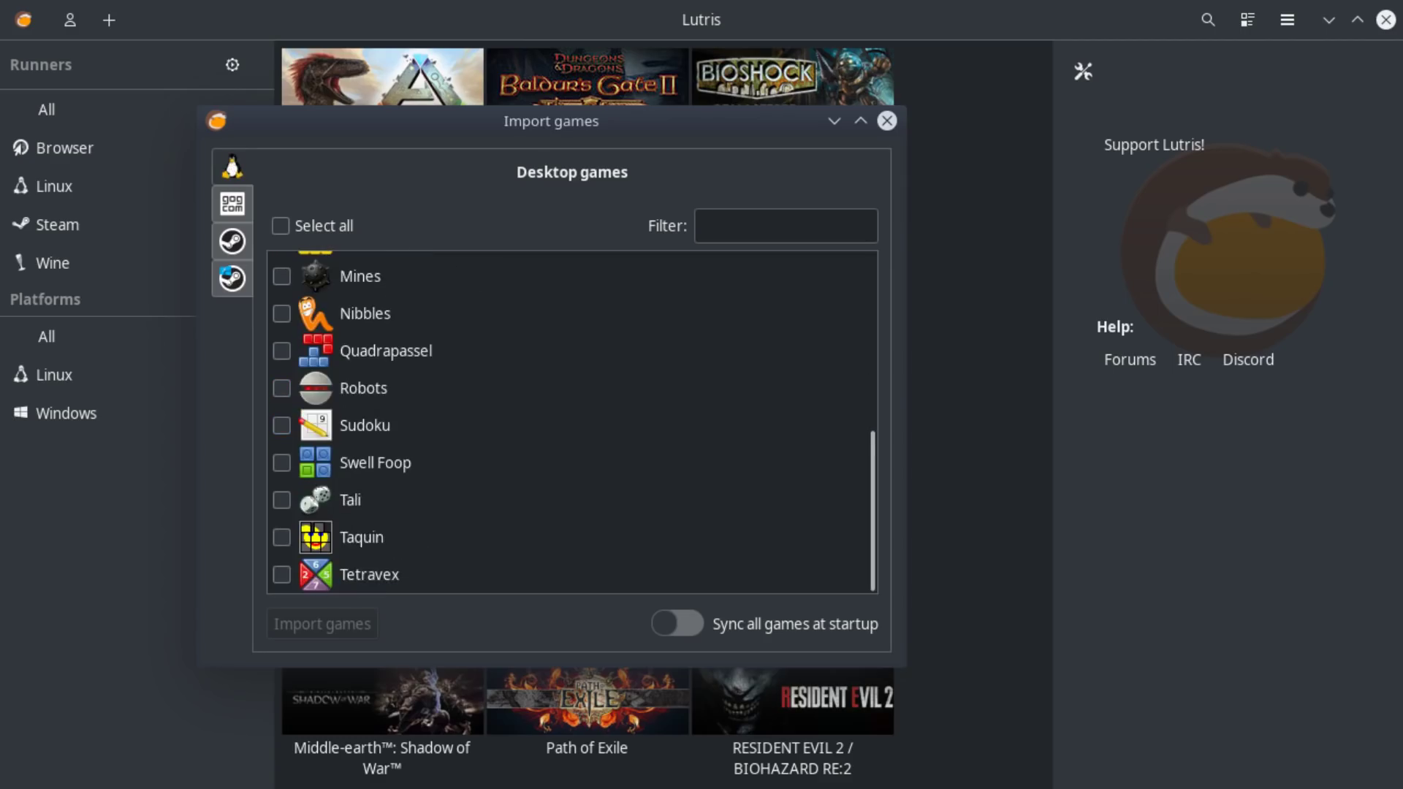
scroll(485, 404, "up", 5)
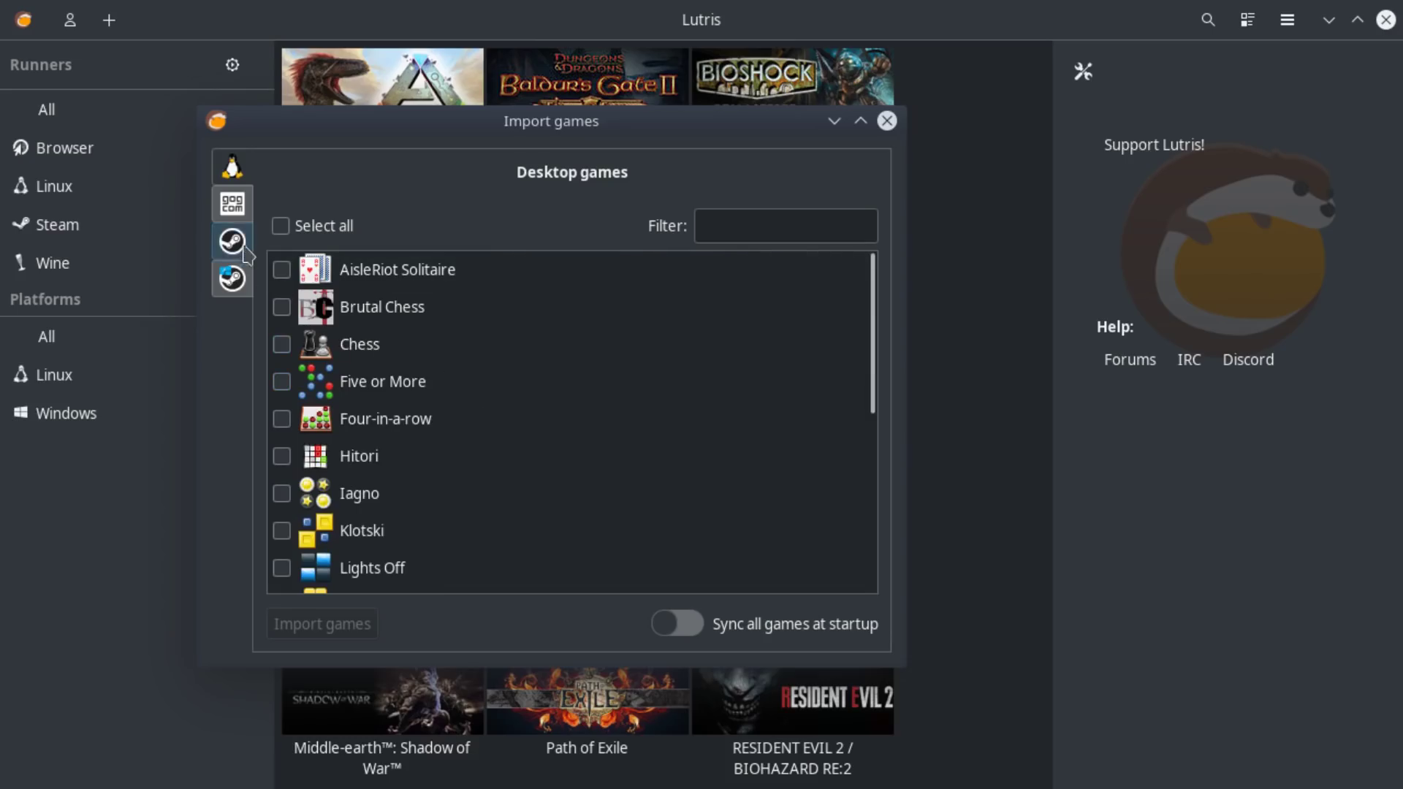
left_click(238, 208)
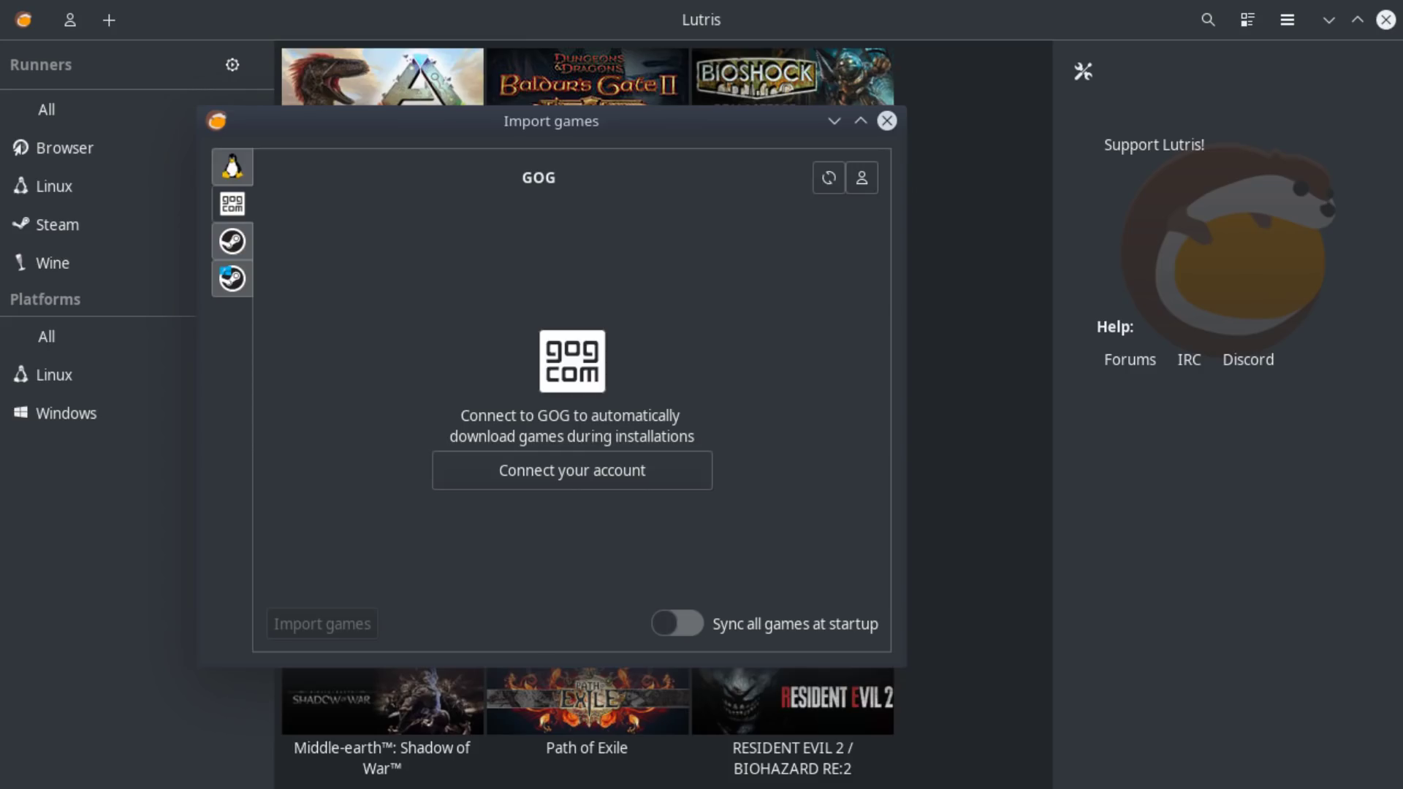
left_click(231, 278)
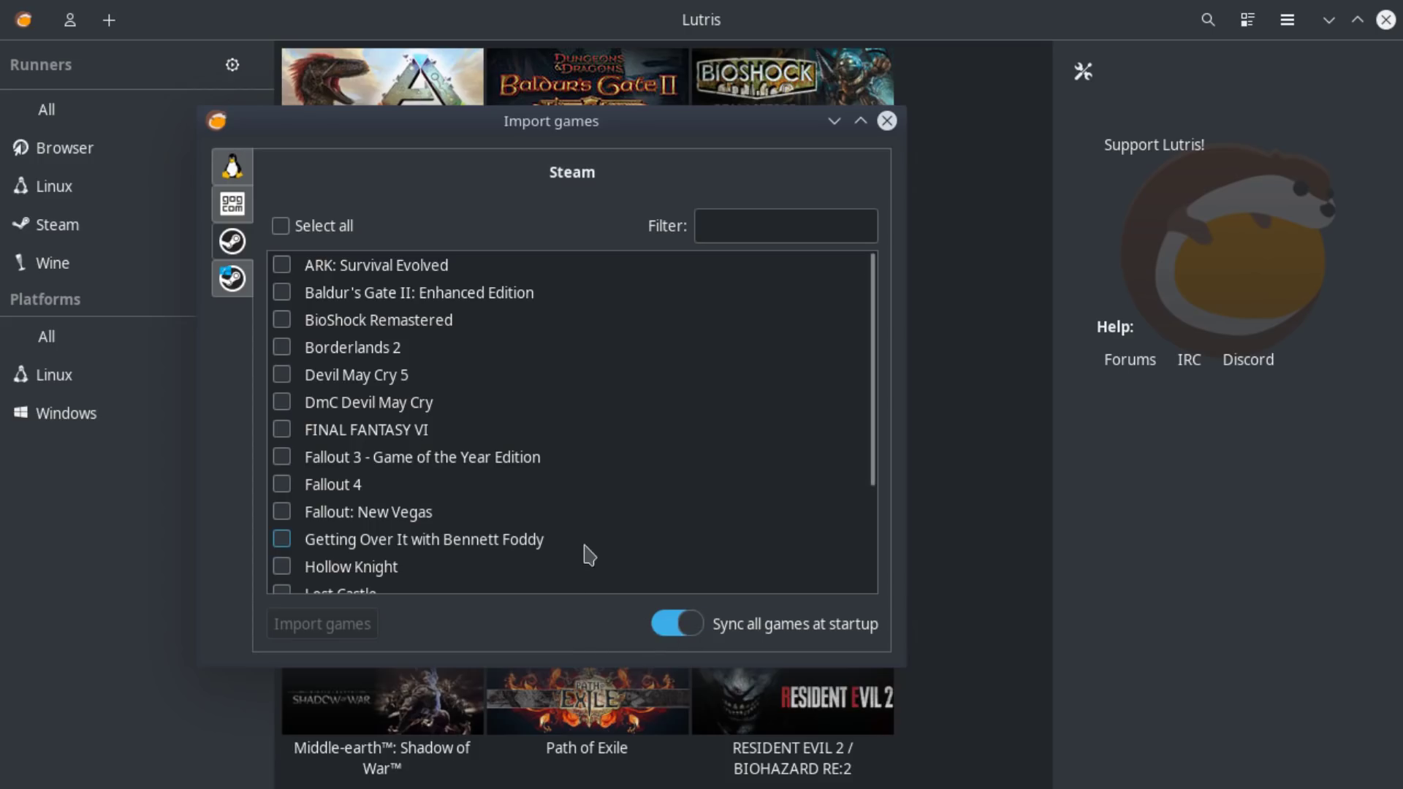
left_click(232, 279)
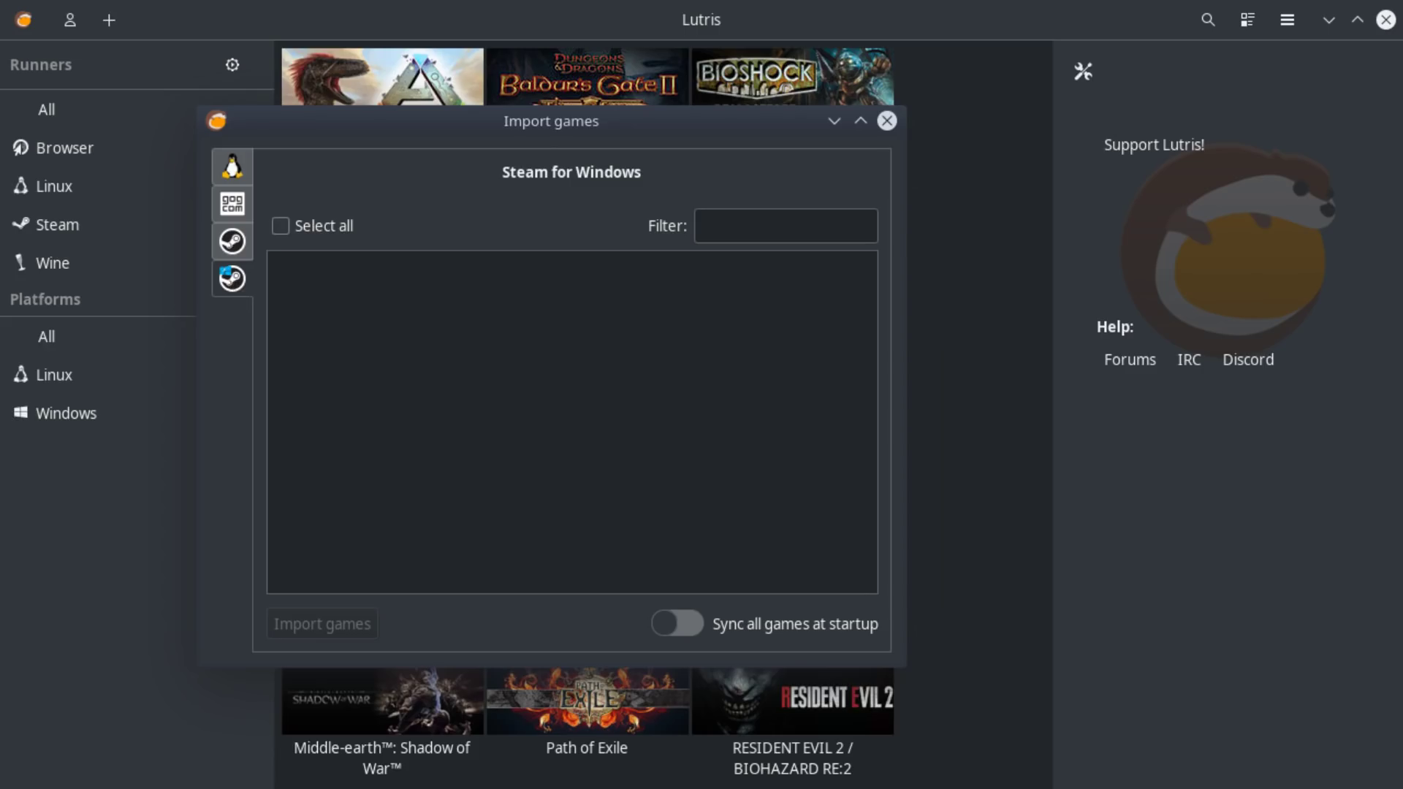
left_click(232, 241)
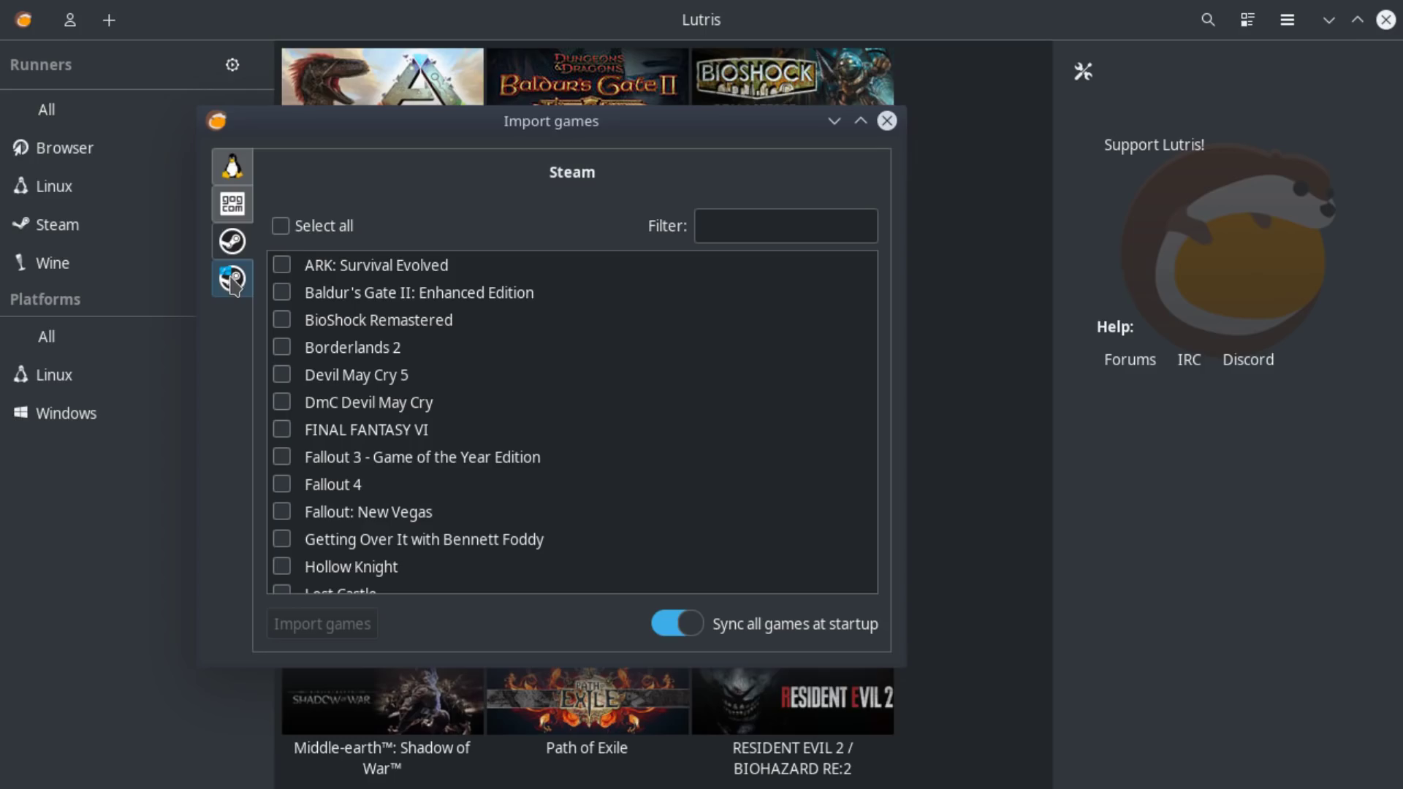
left_click(887, 121)
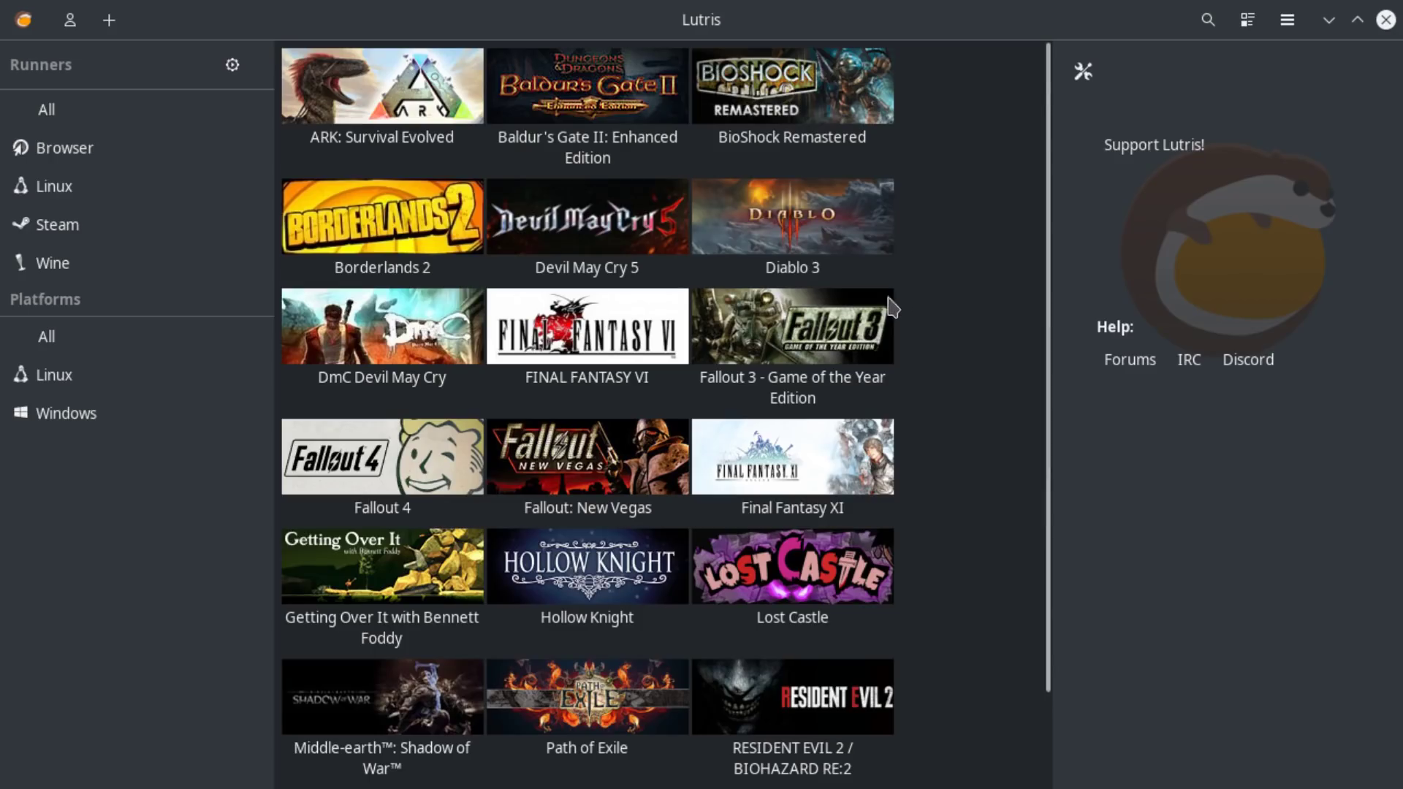
Examine the actions offered for Diablo 3, BioShock Remastered and FINAL FANTASY VI in the game library.
right_click(778, 220)
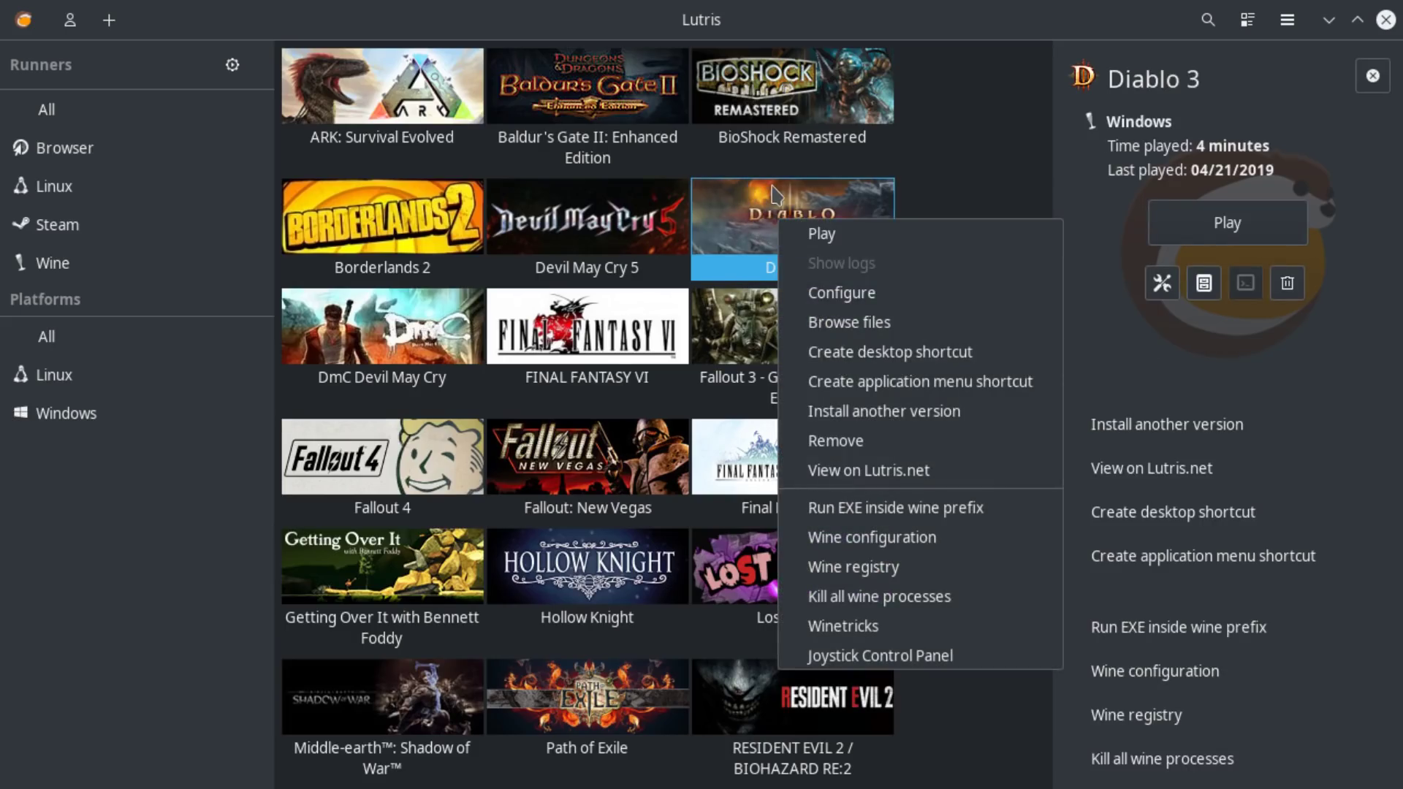
left_click(774, 194)
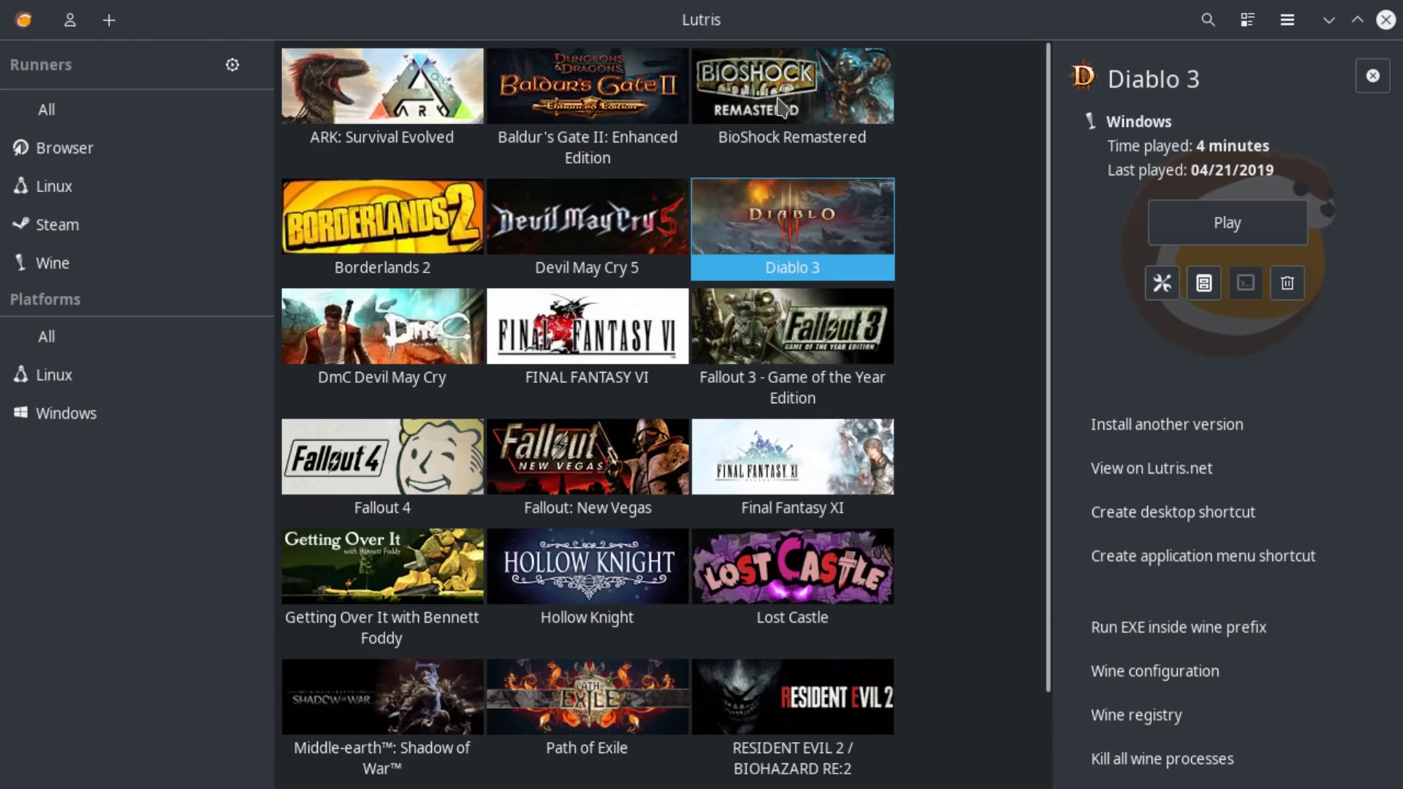
key("Up")
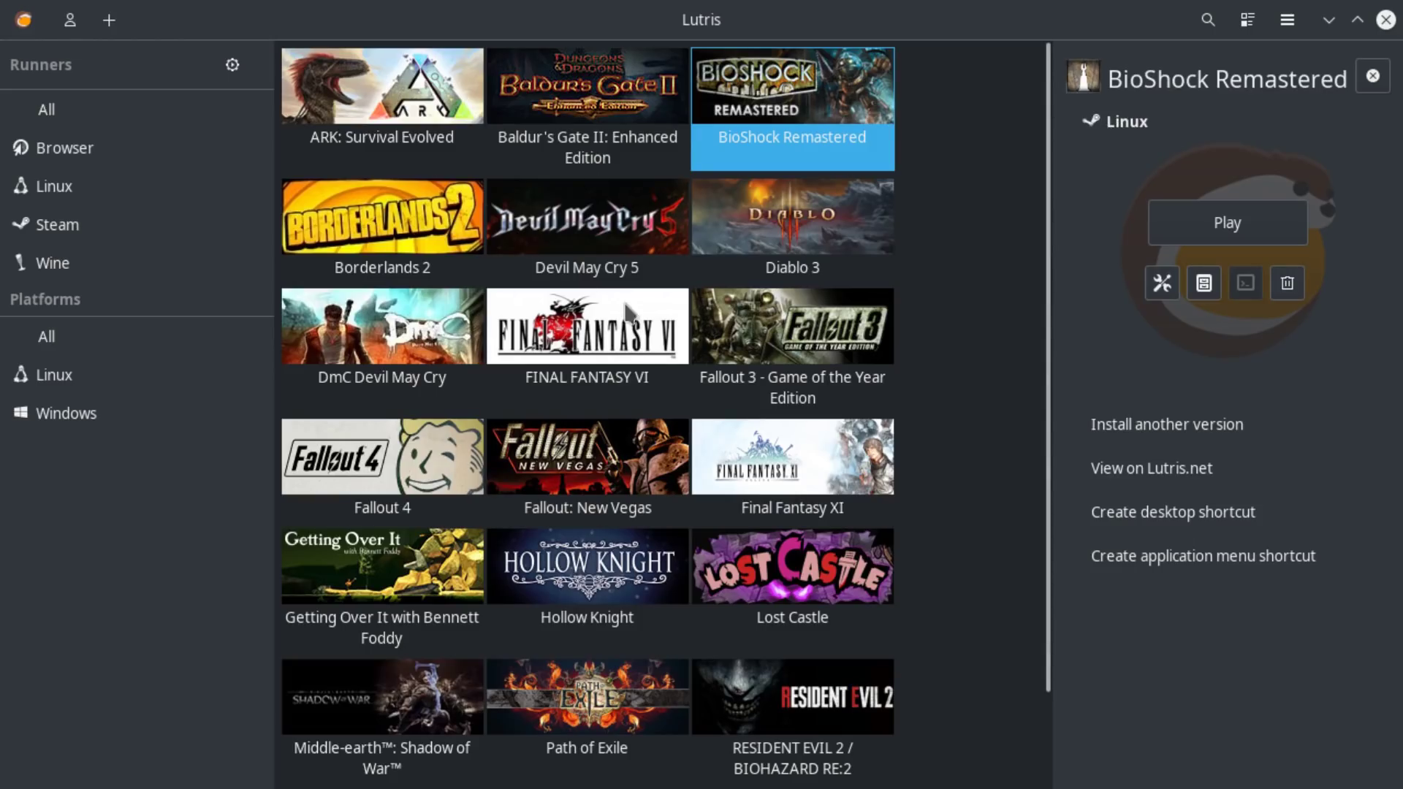
left_click(621, 339)
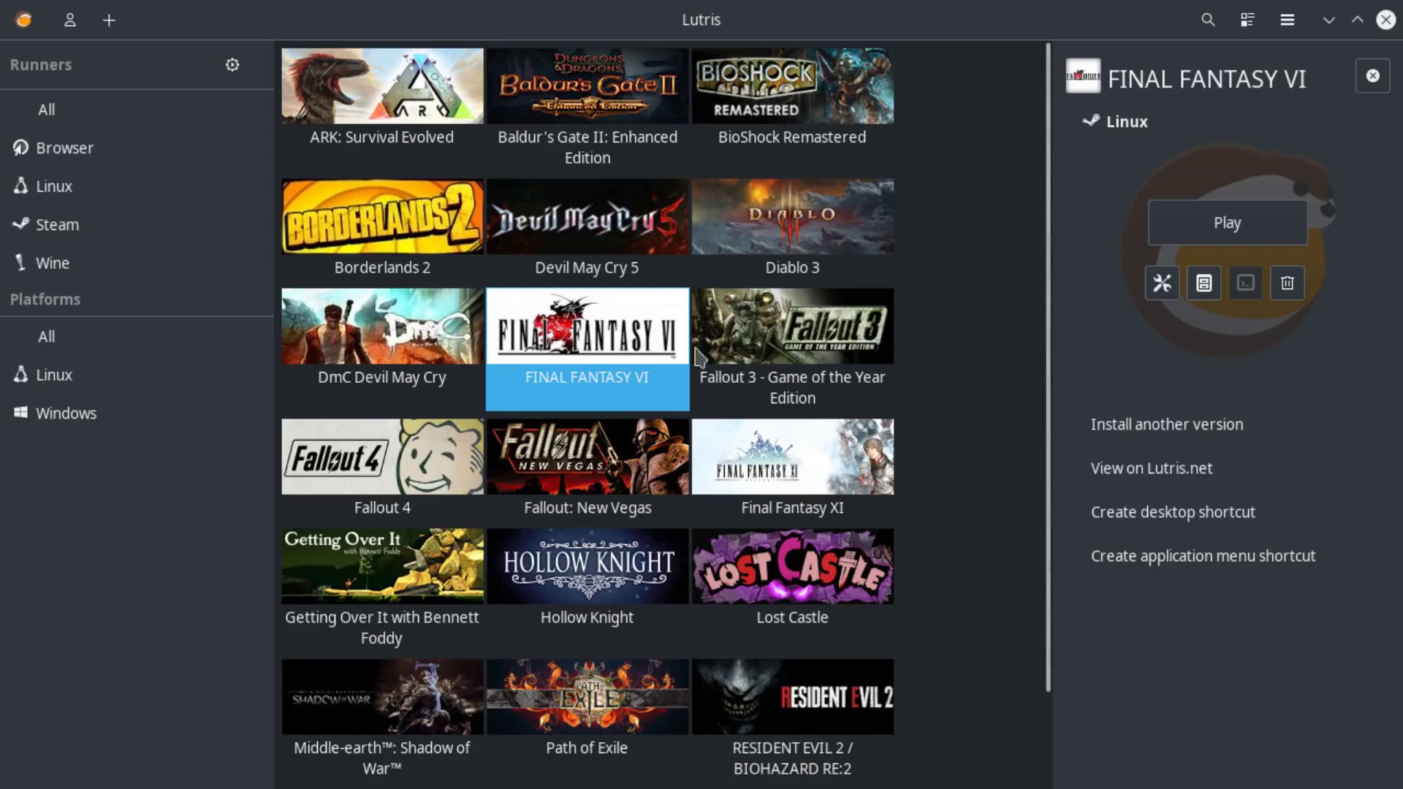
Open the configuration of Diablo 3 and choose Wine (Runs Windows games) as its runner.
left_click(792, 222)
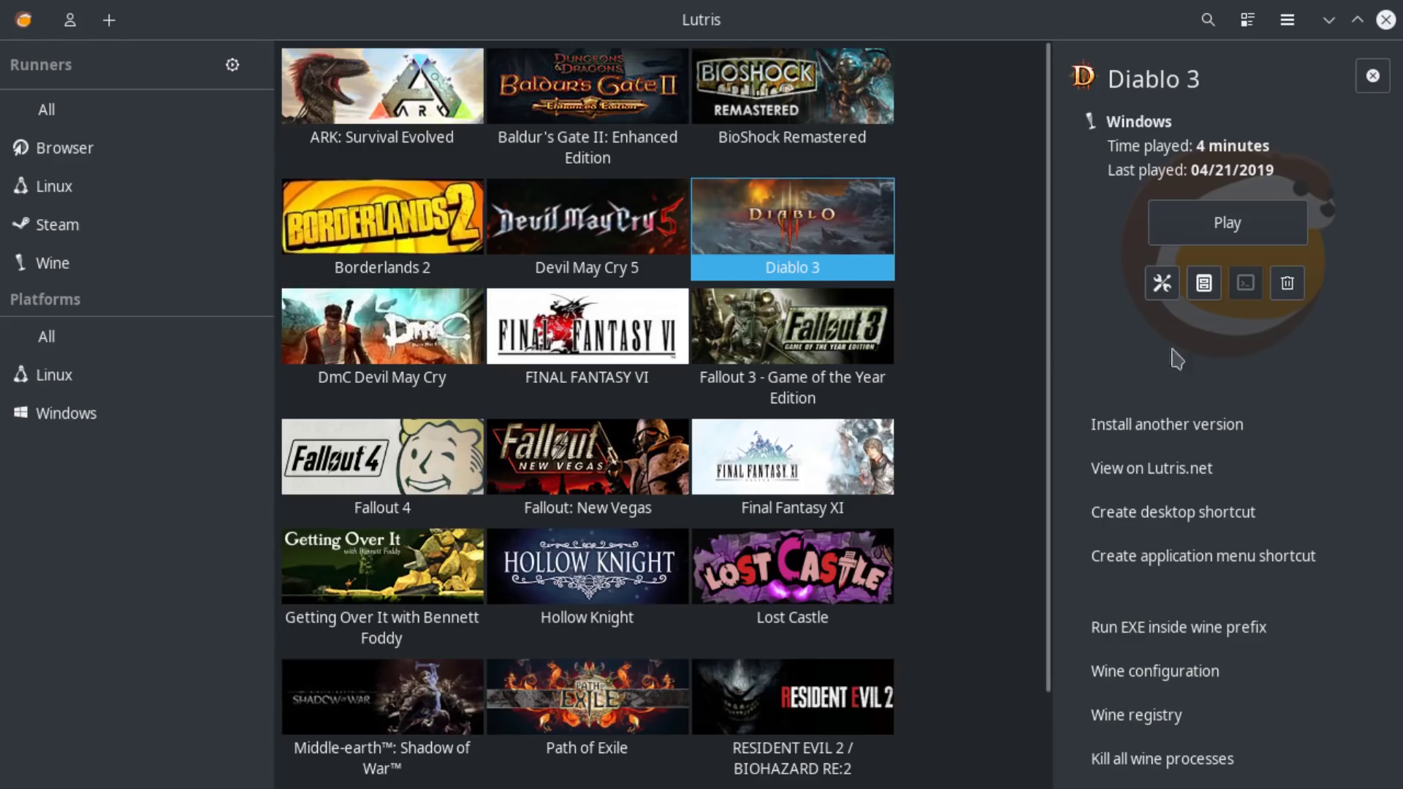
left_click(1162, 282)
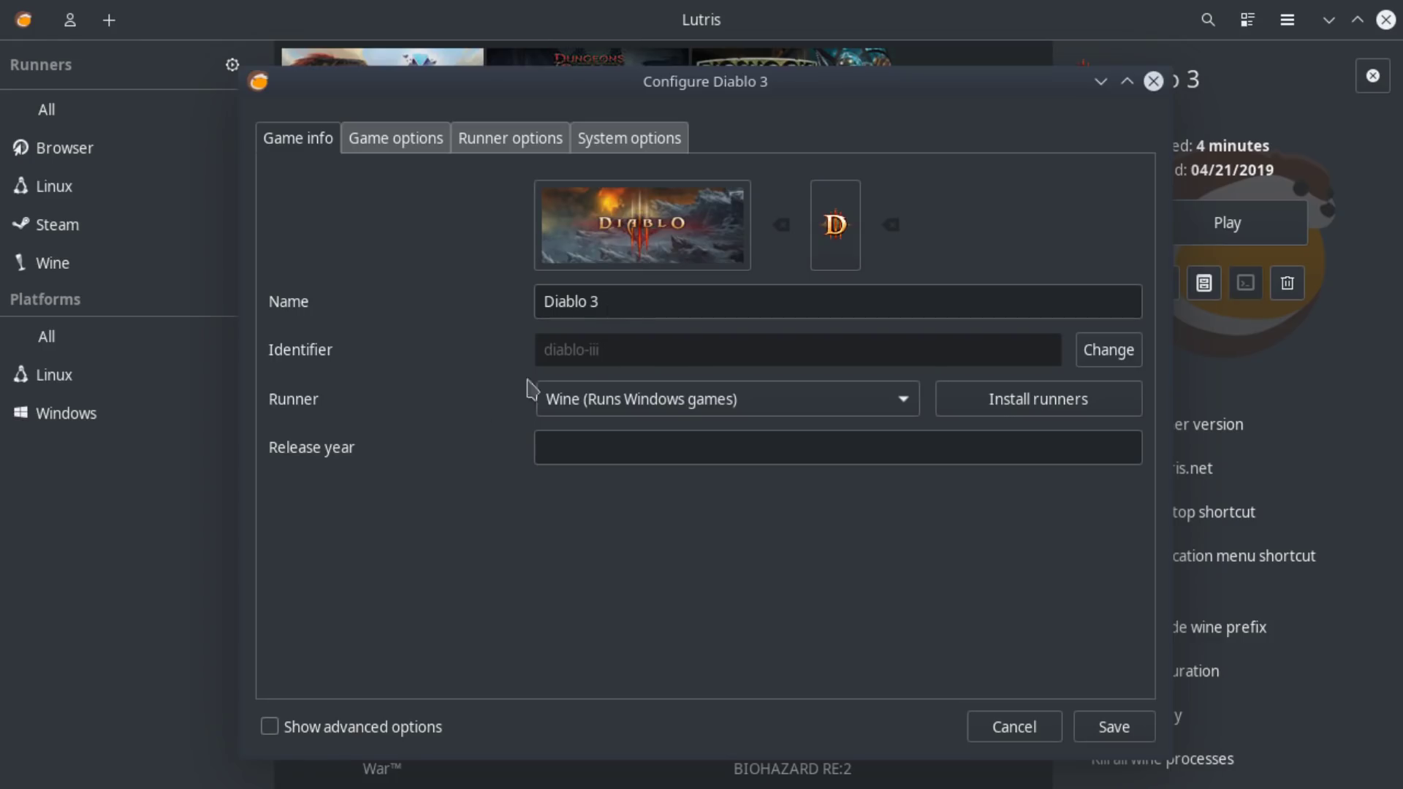
left_click(903, 399)
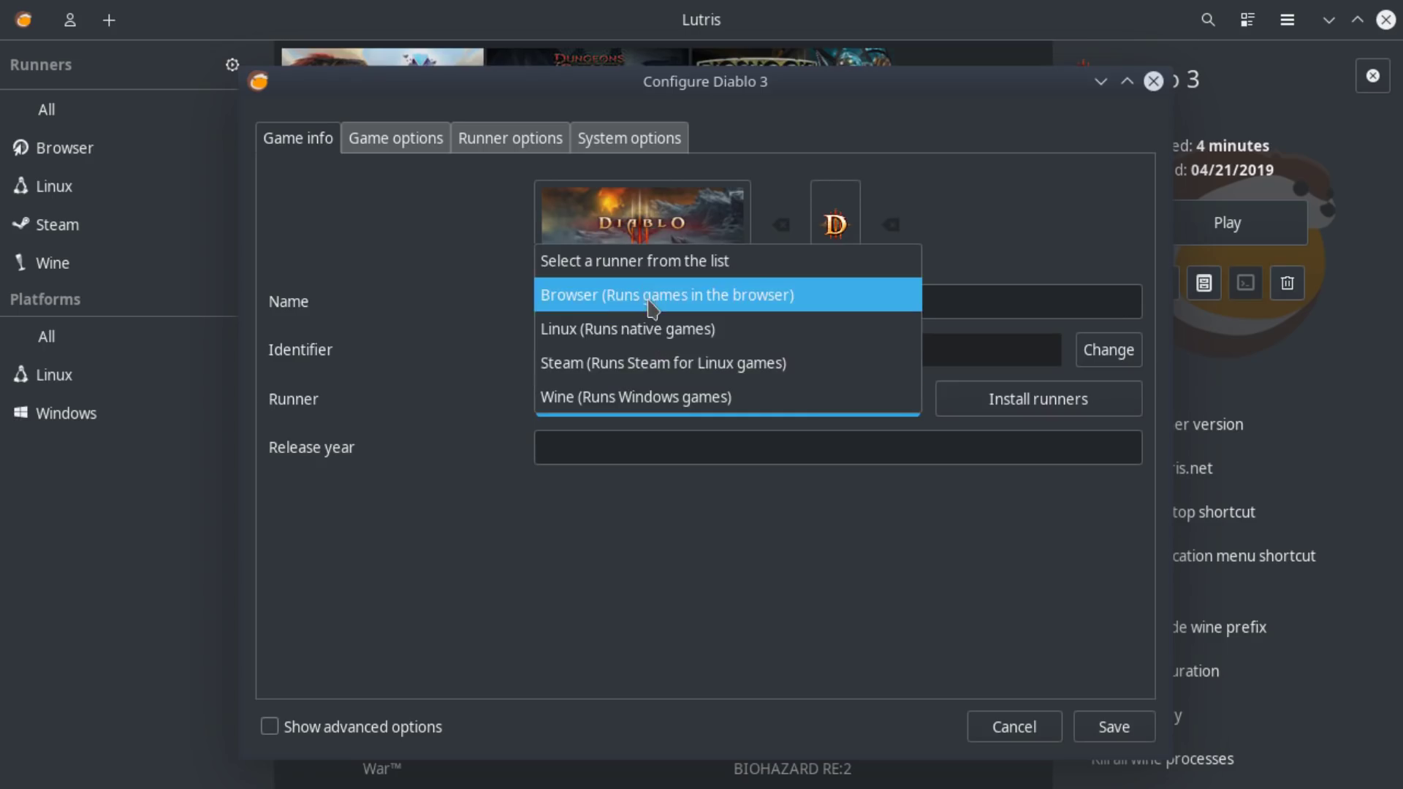
left_click(654, 398)
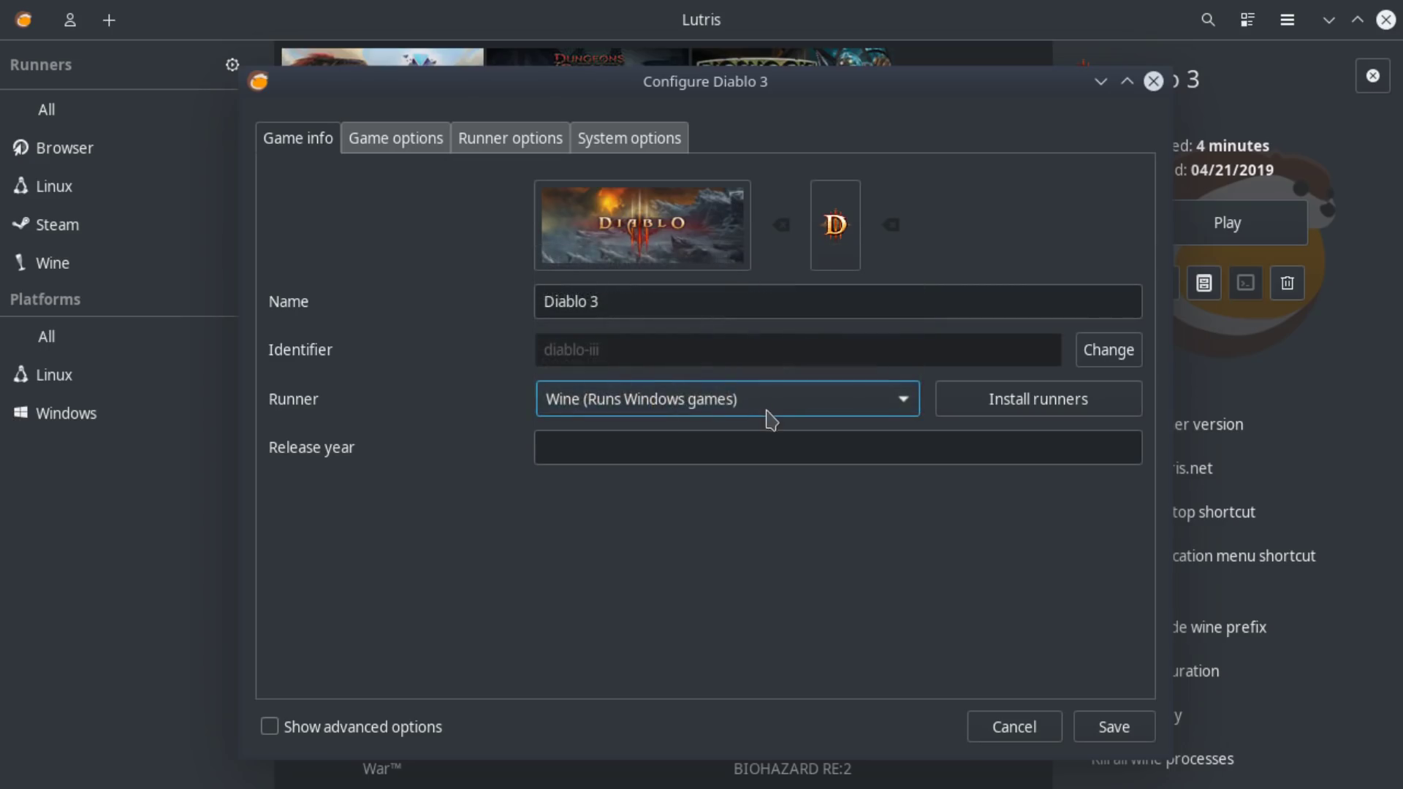
Look through the installable runners and the Wine version list, then return to the Diablo 3 configuration.
left_click(1048, 414)
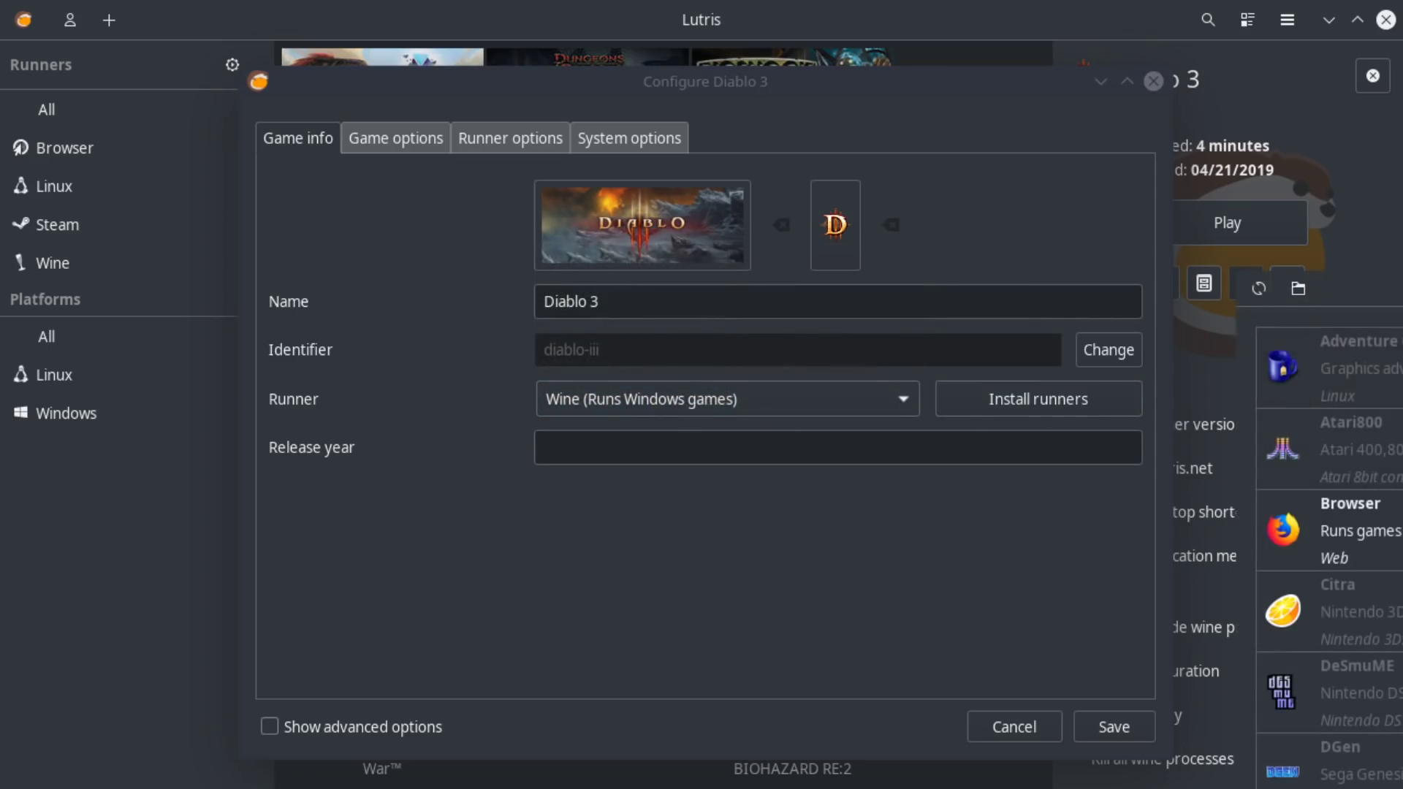
left_click_drag(667, 100, 0, 12)
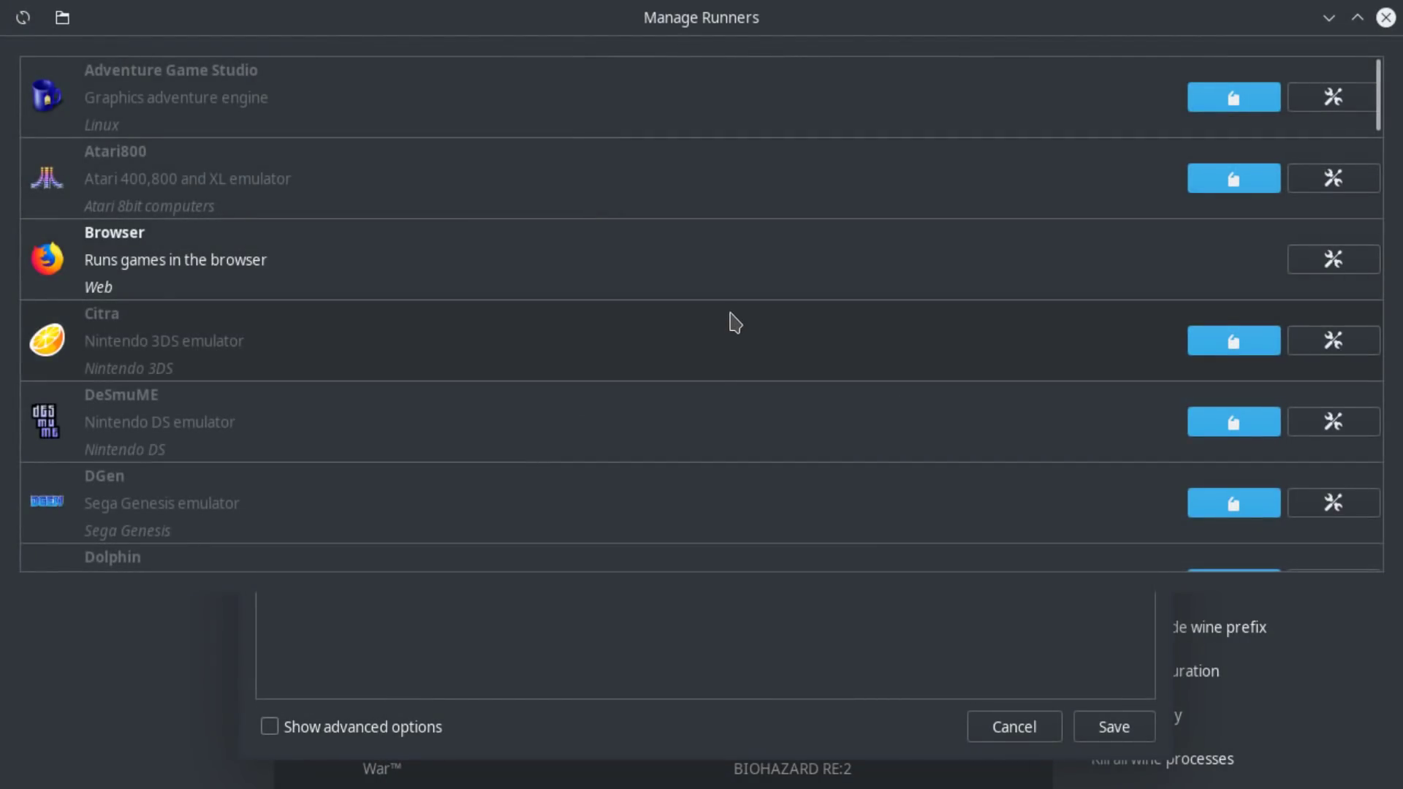
scroll(664, 338, "down", 15)
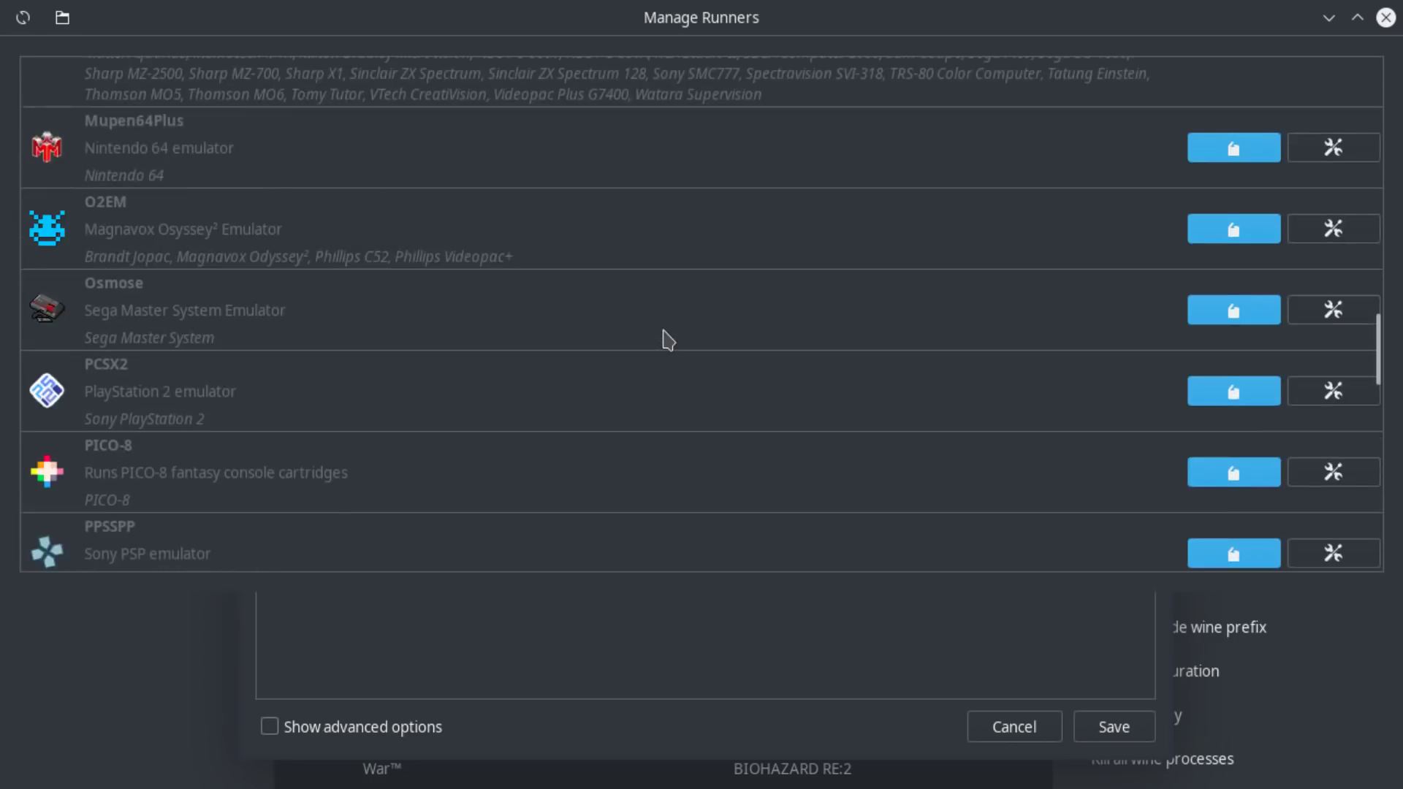
scroll(667, 339, "down", 15)
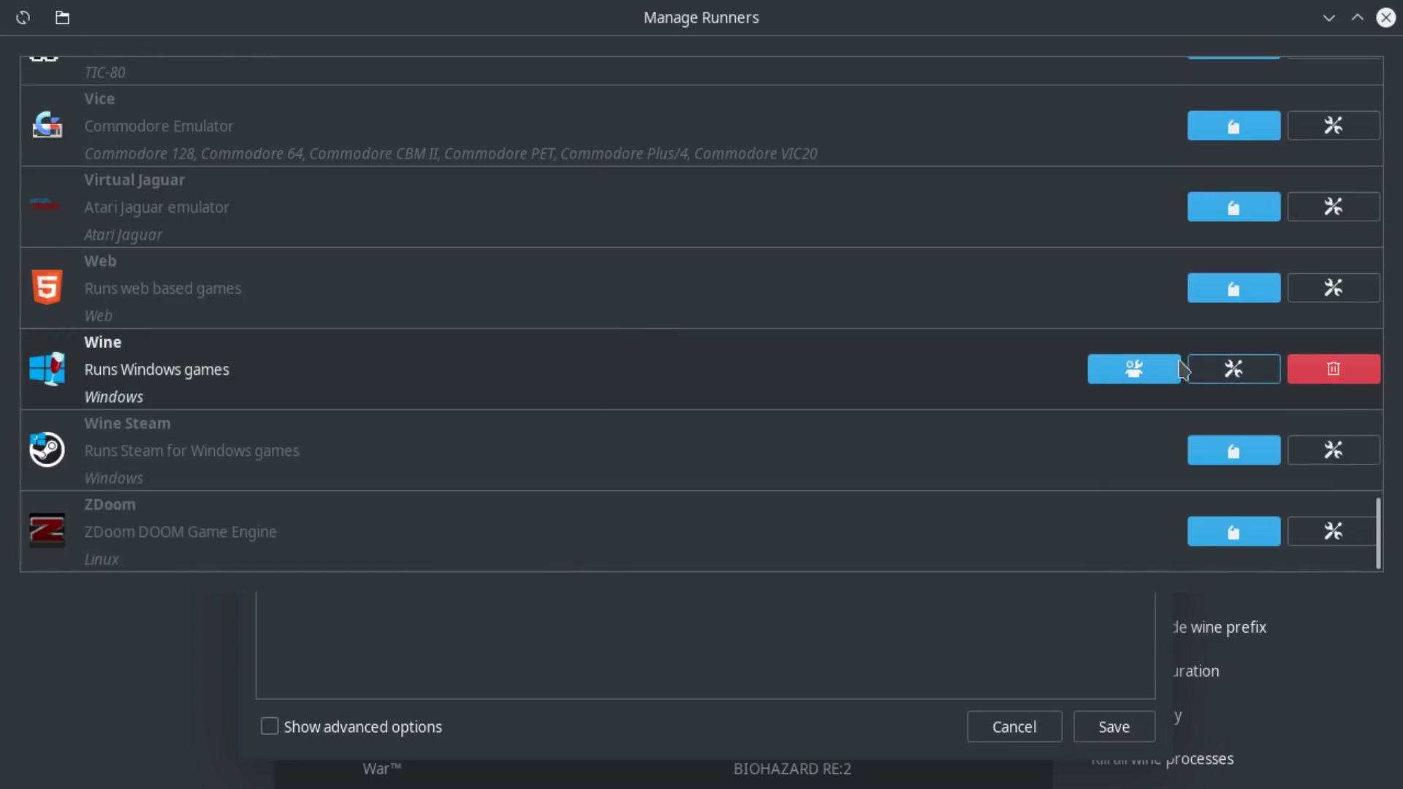
left_click(1132, 381)
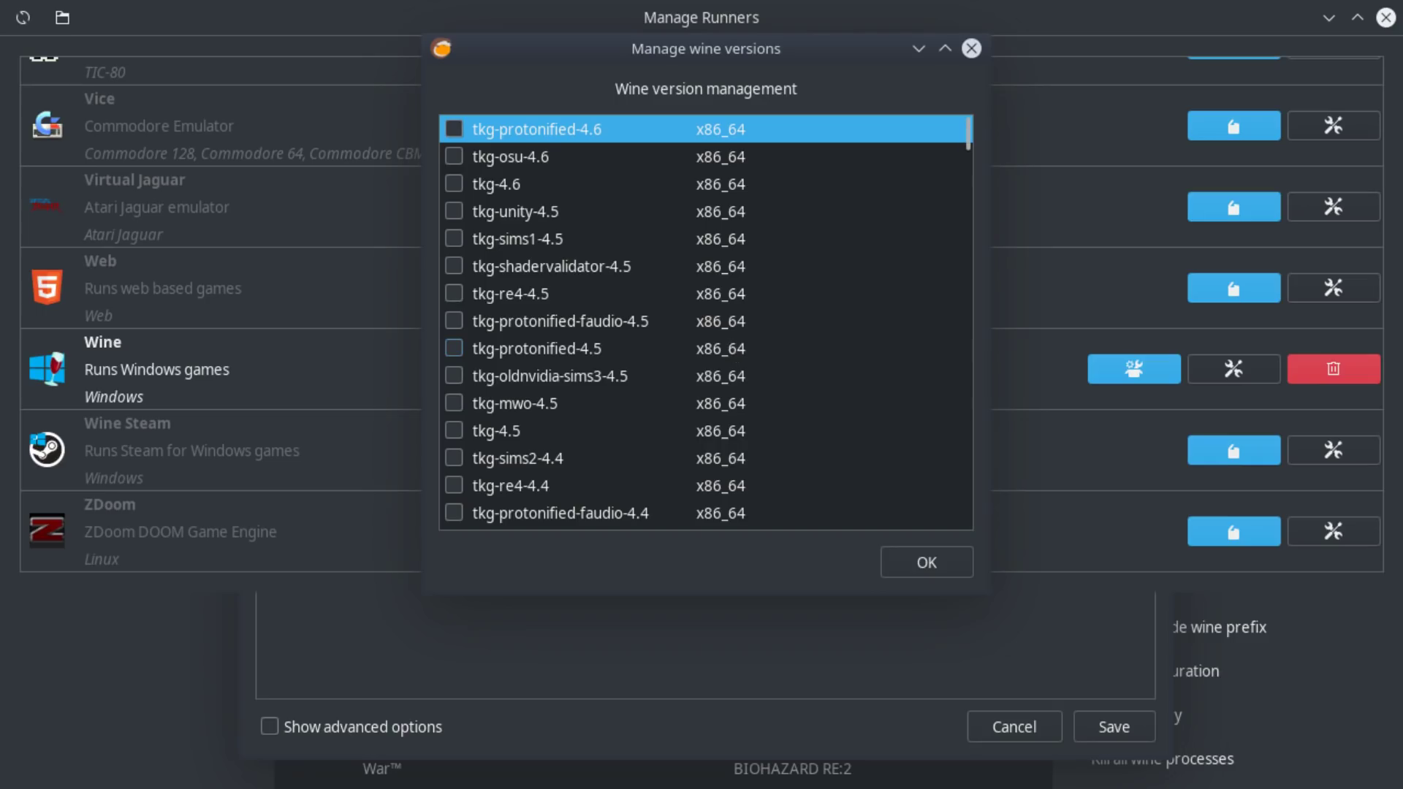
left_click(950, 568)
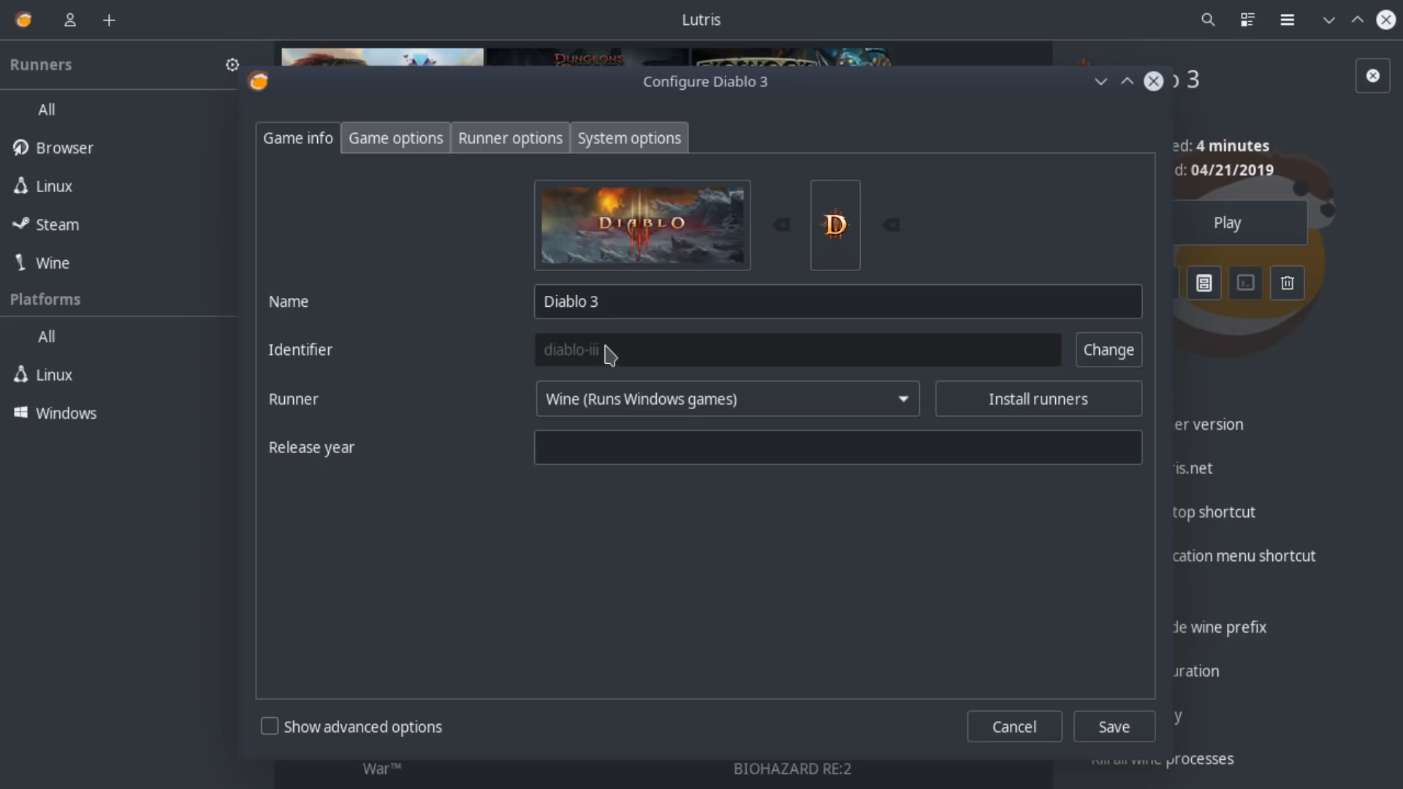
Go through Diablo 3's game options and choose Auto (default) as the prefix architecture.
left_click(410, 150)
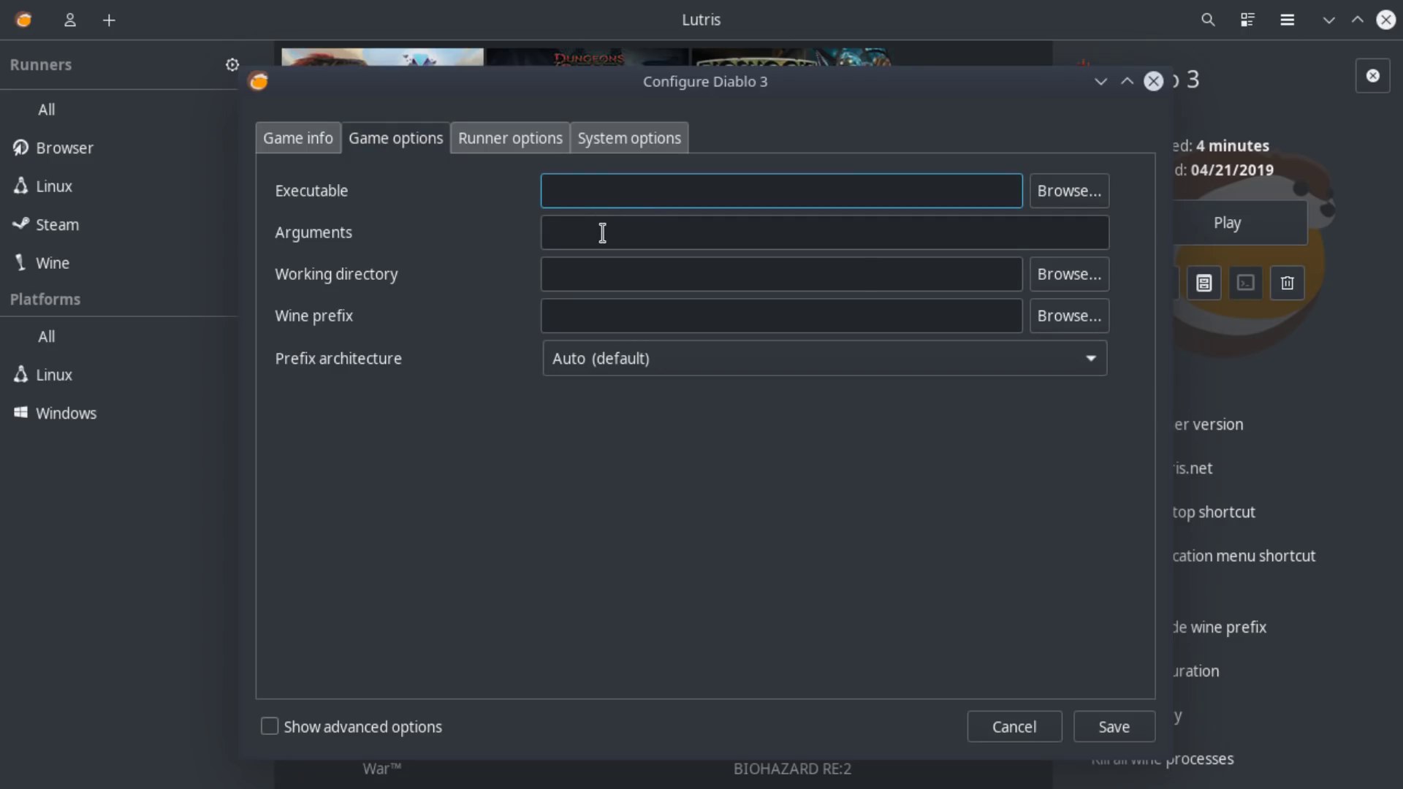
mouse_move(602, 233)
left_click(590, 229)
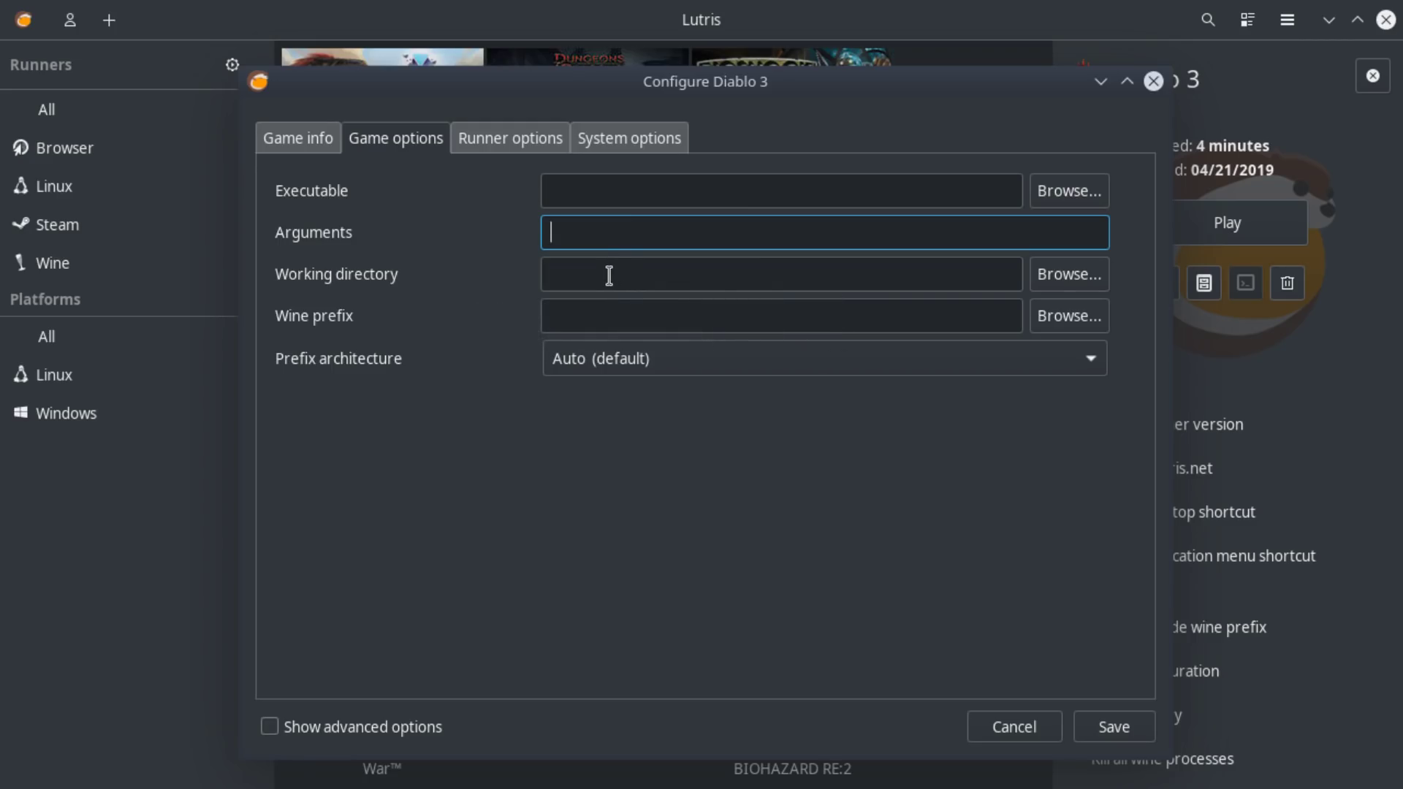
left_click(577, 315)
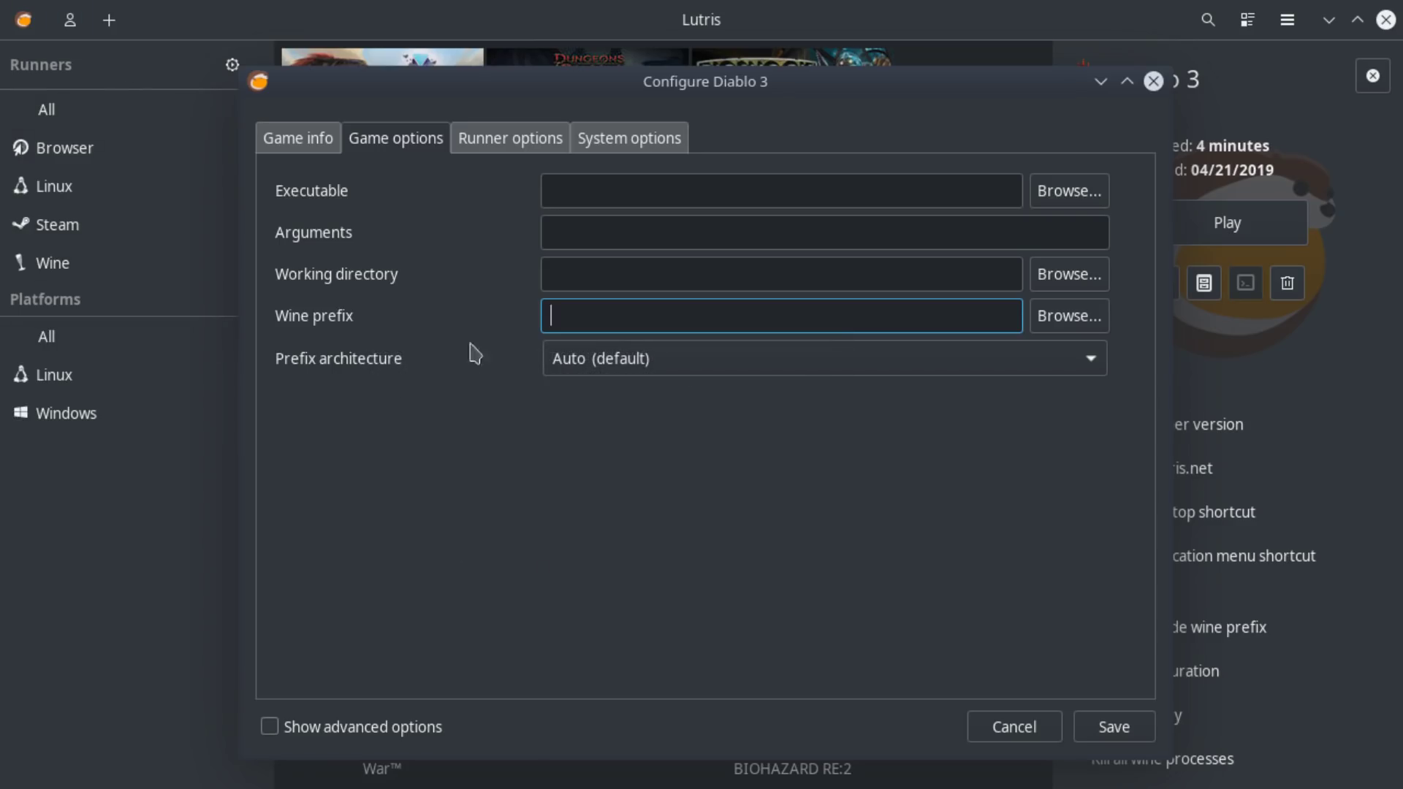
left_click(833, 358)
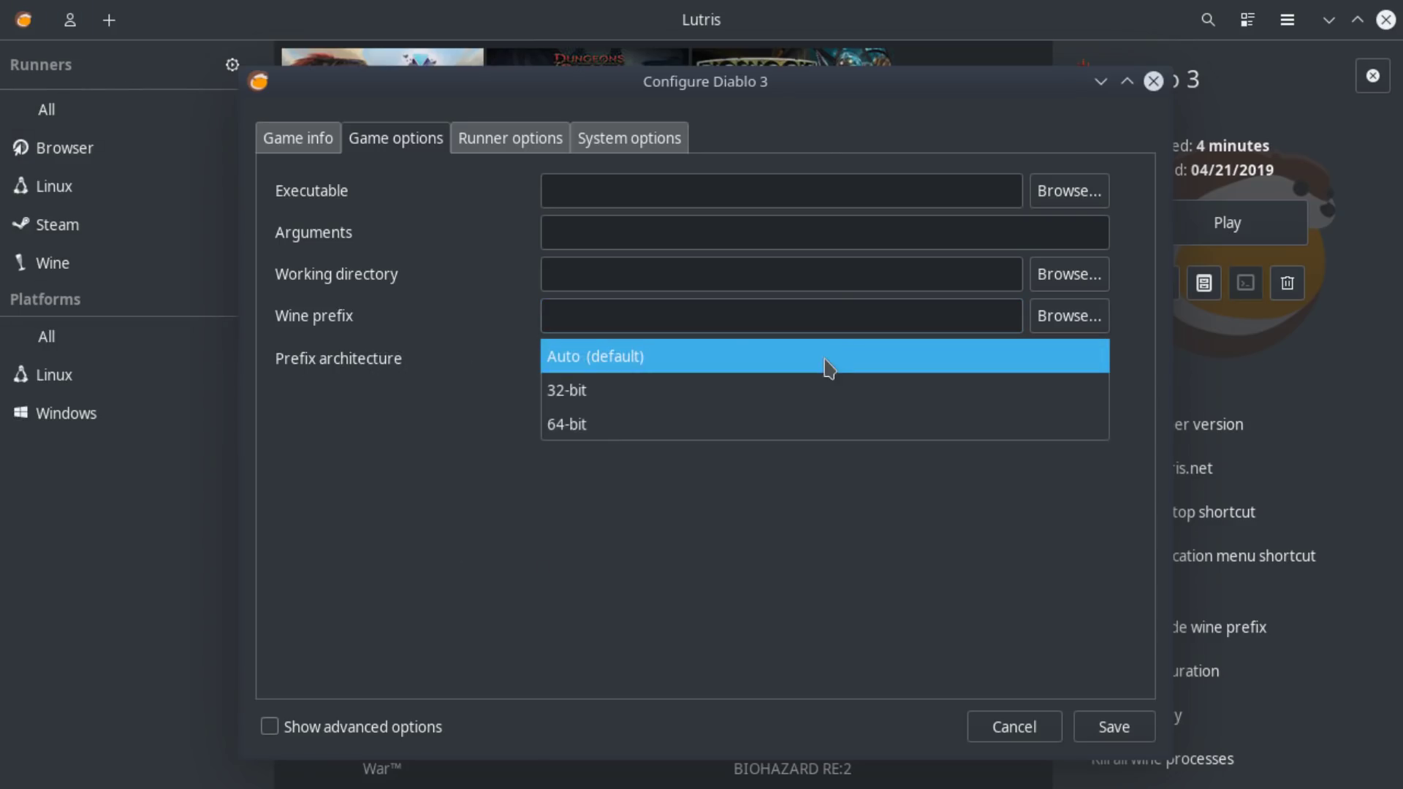
left_click(610, 356)
Enable DXVK, Esync and the windowed virtual desktop in Diablo 3's runner options, with a virtual desktop resolution of 2560x1440.
left_click(510, 139)
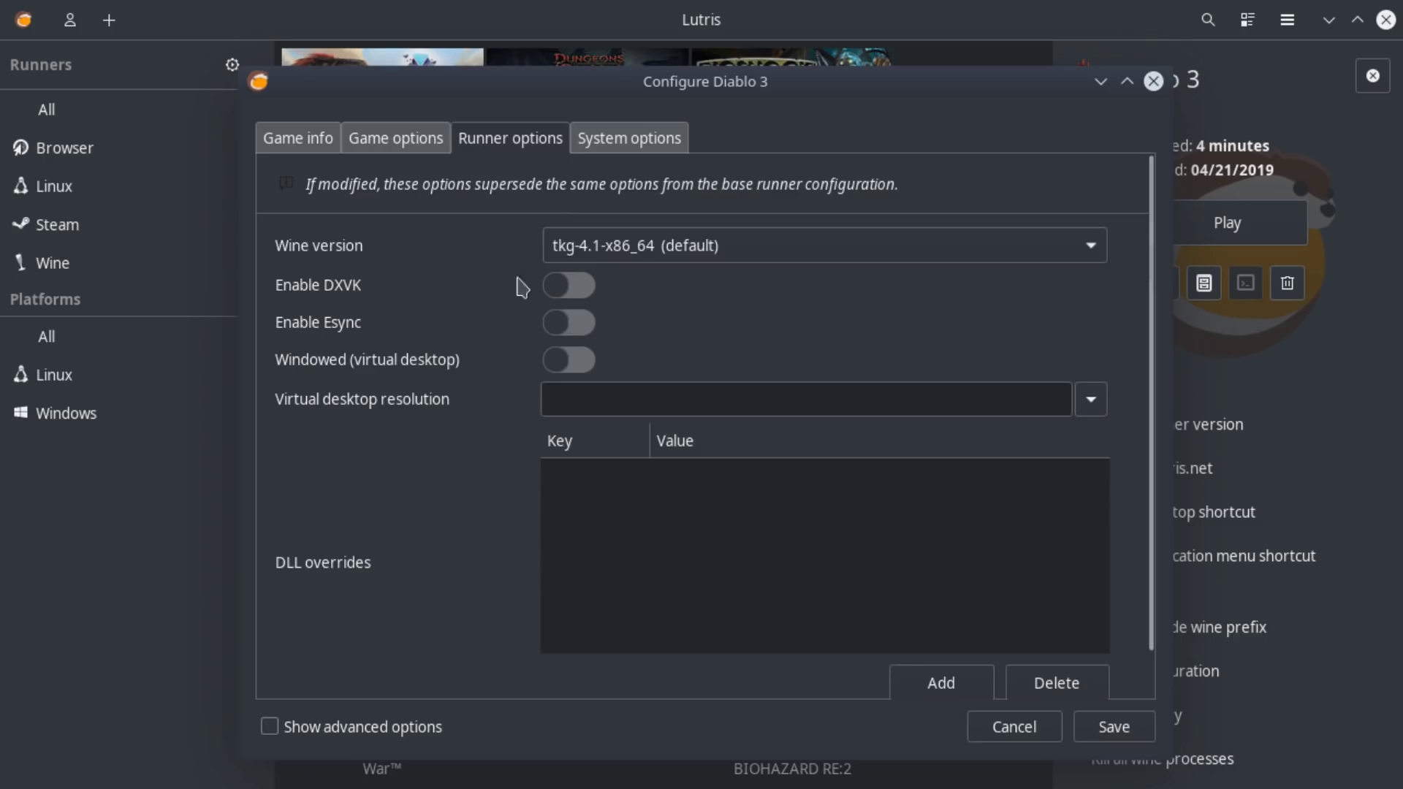
left_click(563, 291)
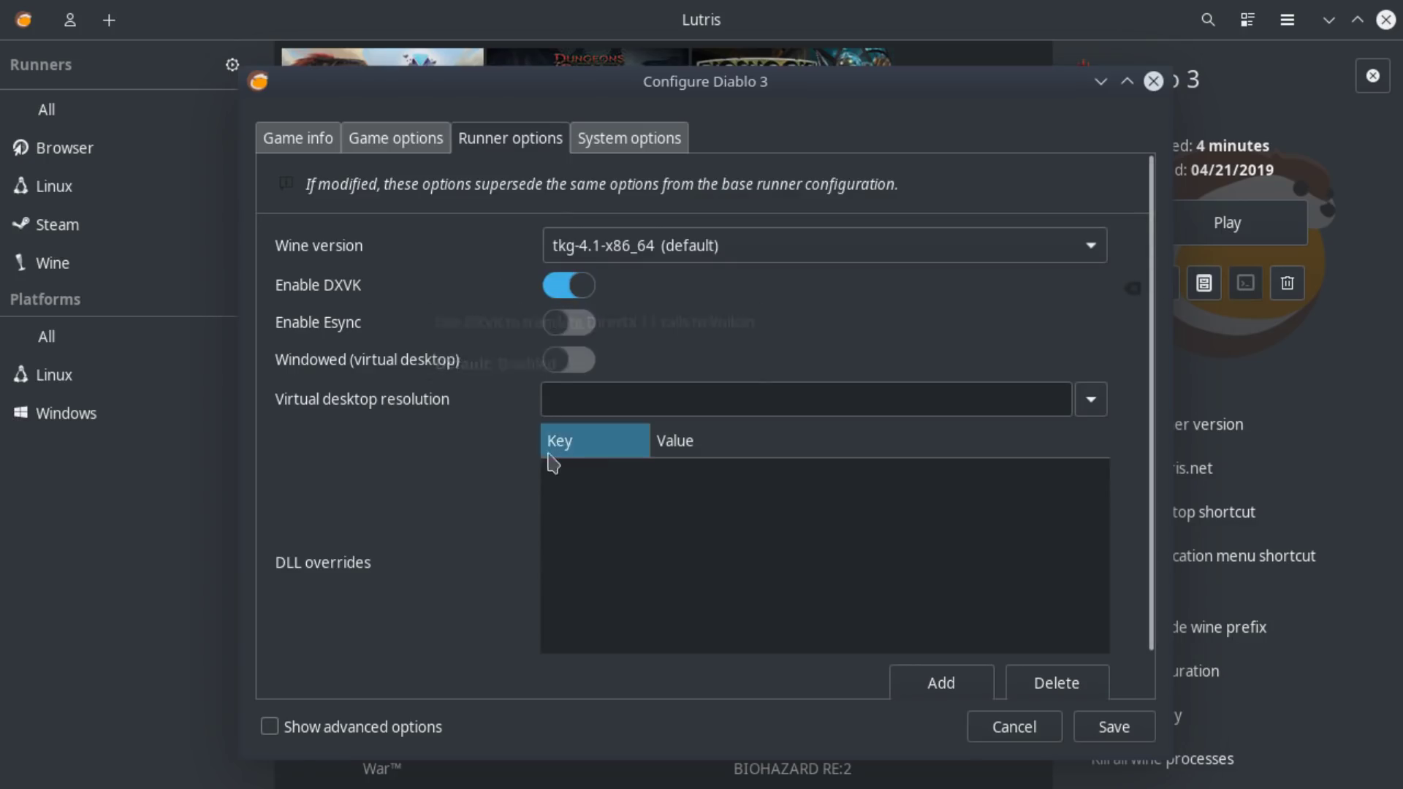
left_click(568, 323)
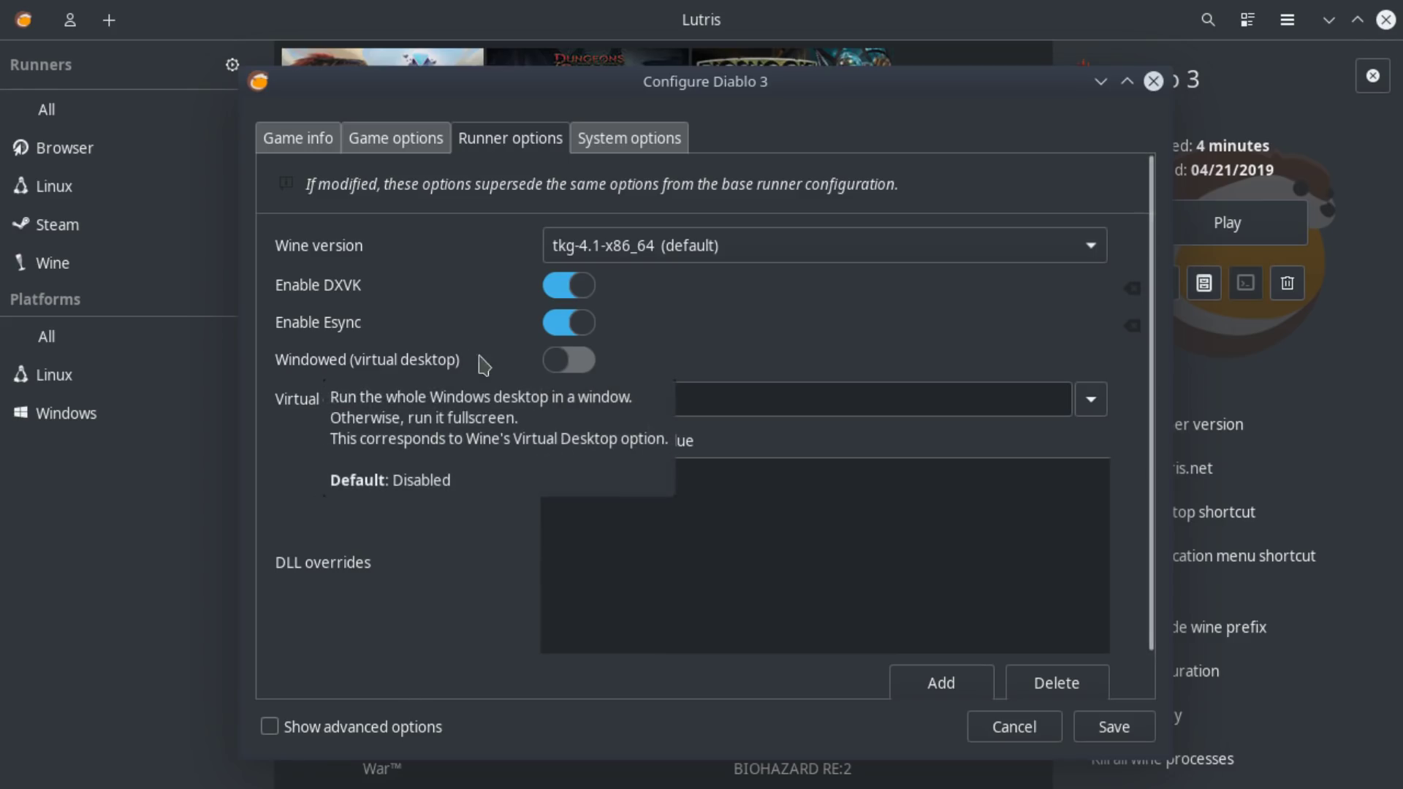
left_click(567, 362)
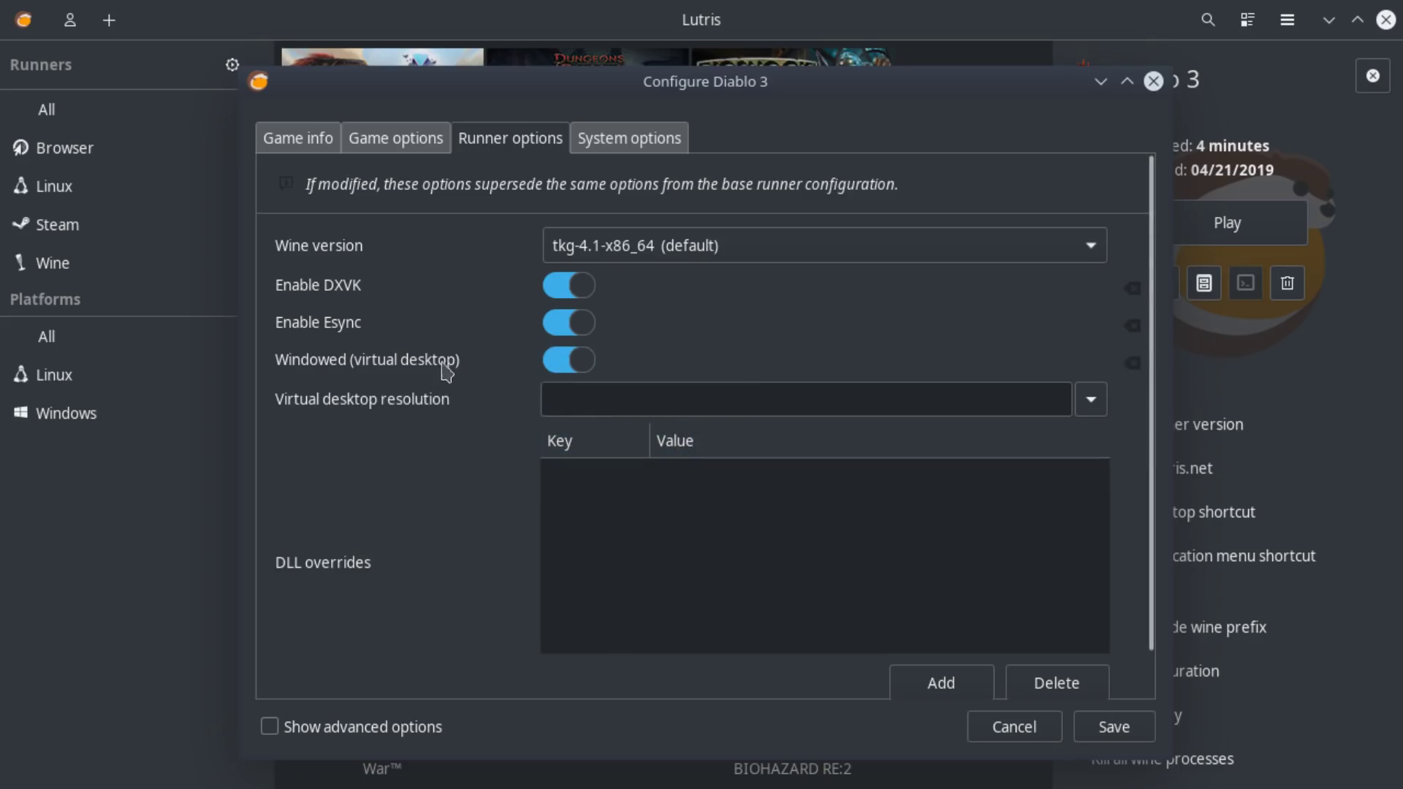
left_click(1090, 400)
left_click(585, 433)
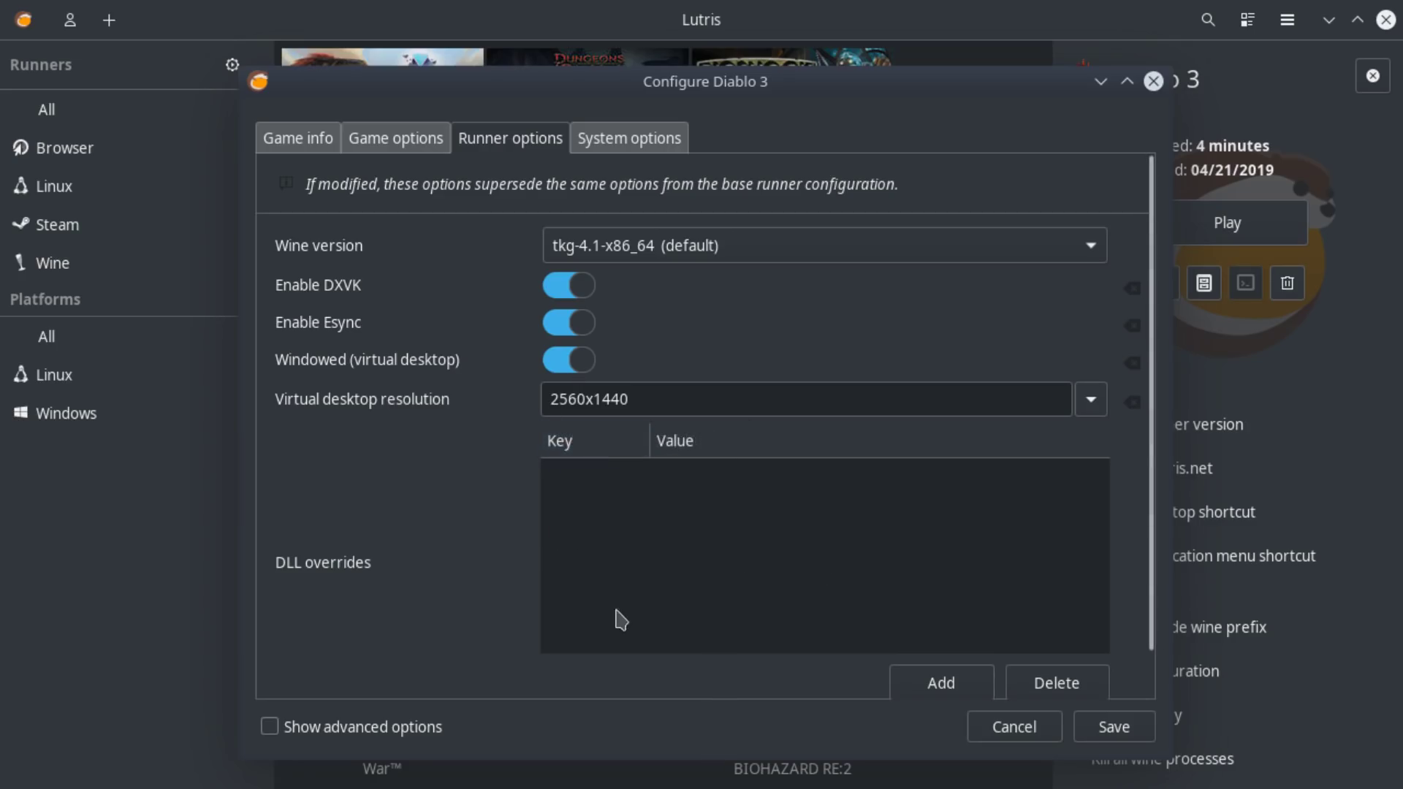
Check the DLL overrides and remaining runner options, and open the system options for Diablo 3.
scroll(616, 611, "down", 1)
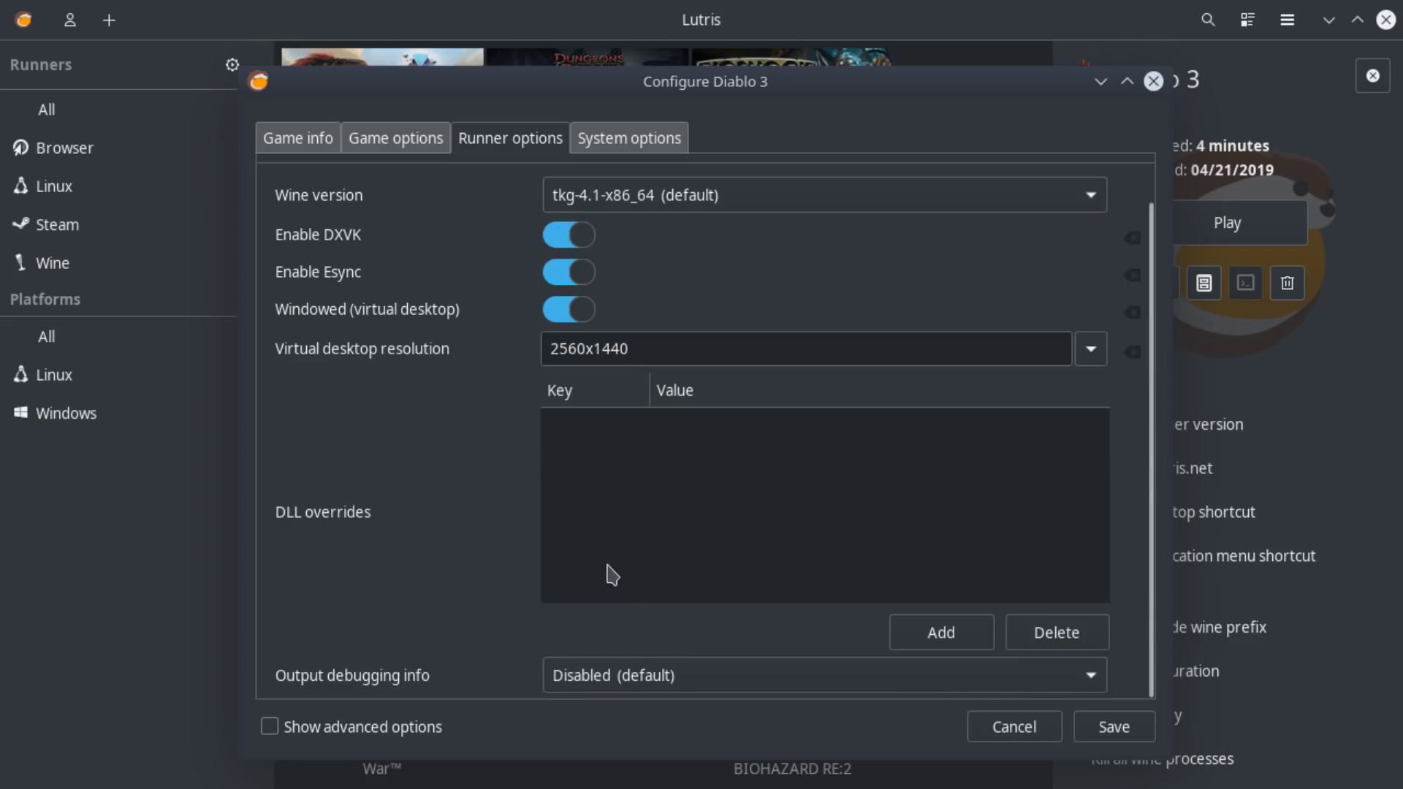
left_click(589, 402)
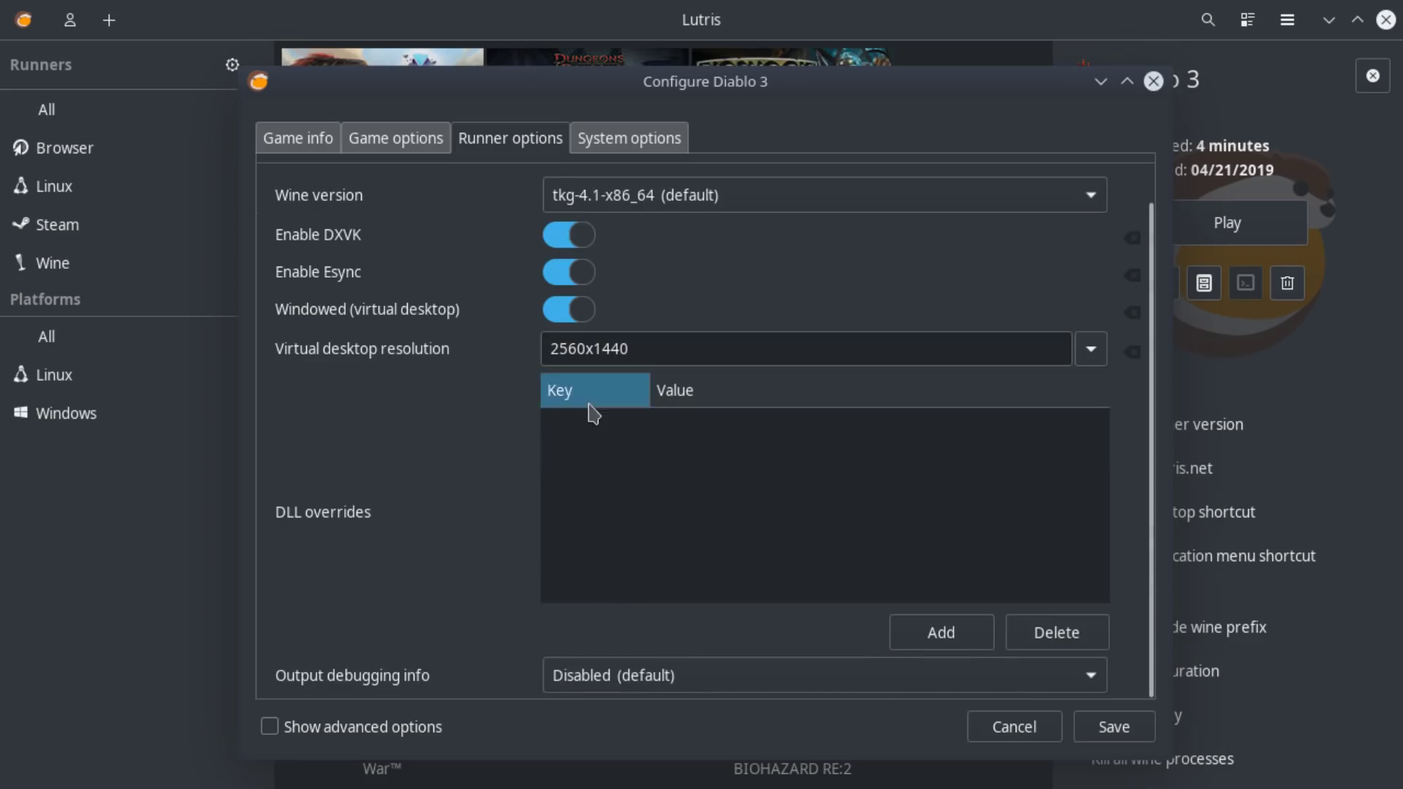
left_click(629, 142)
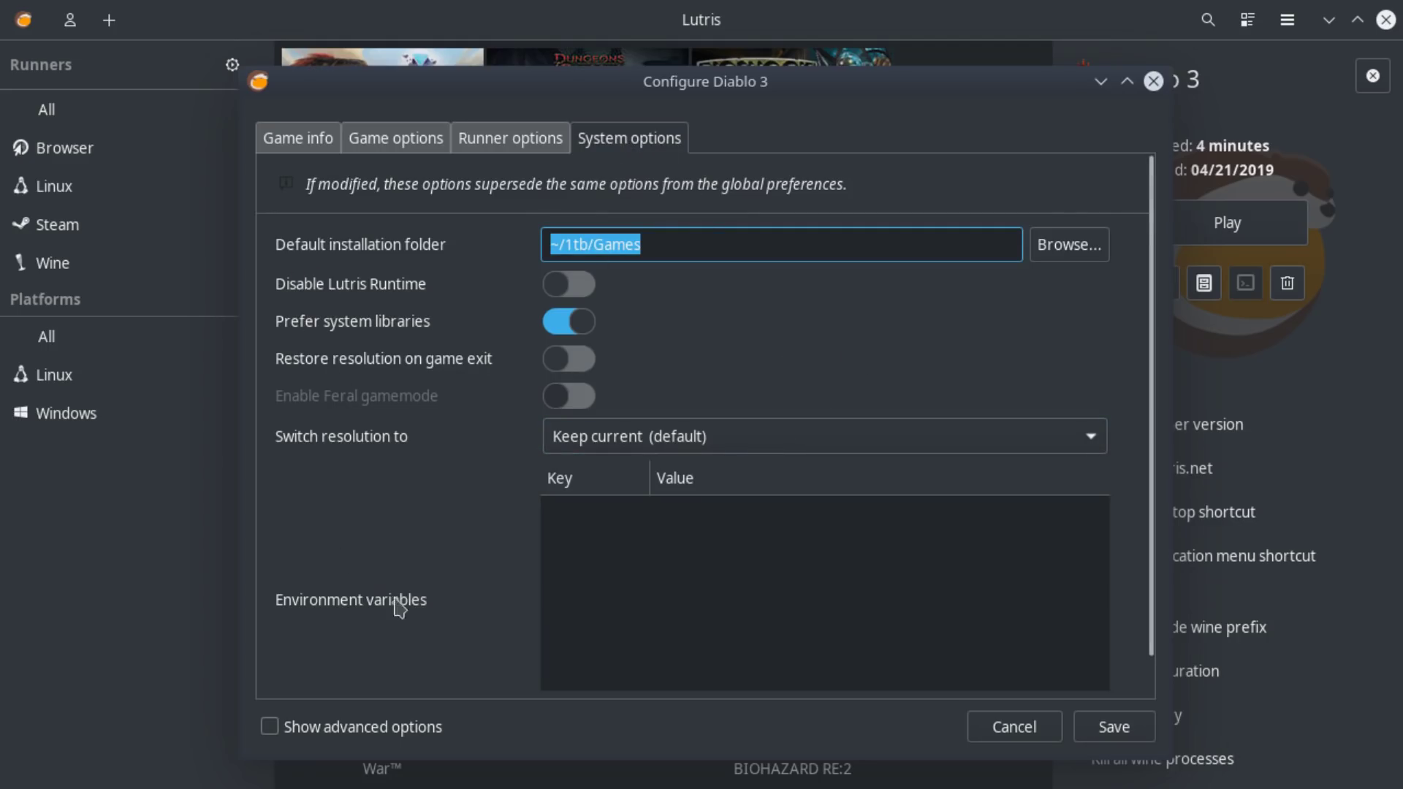
Try adding the environment variable GALLIUM_HUD with the value fps to Diablo 3, delete the entry and cancel the configuration.
left_click(610, 534)
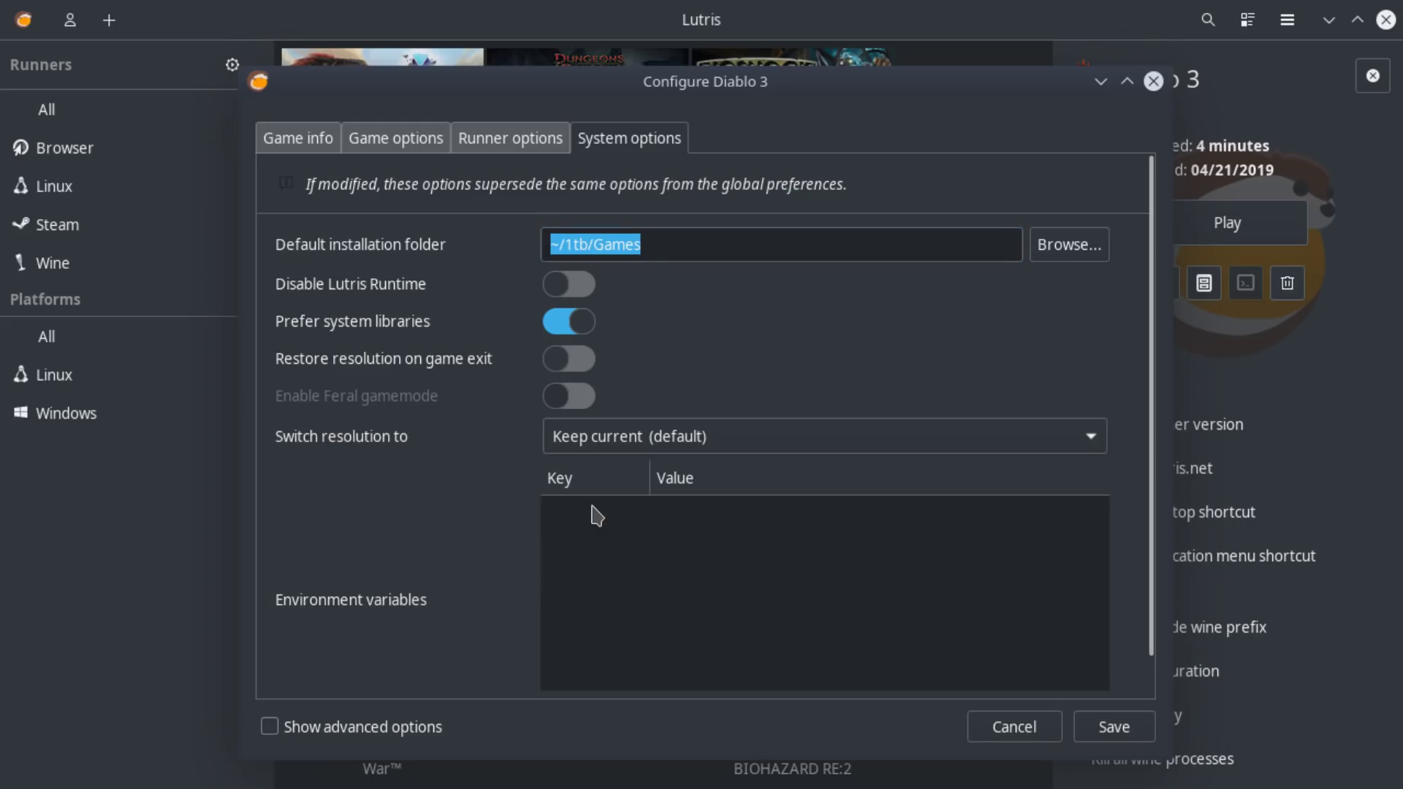
scroll(1152, 539, "down", 1)
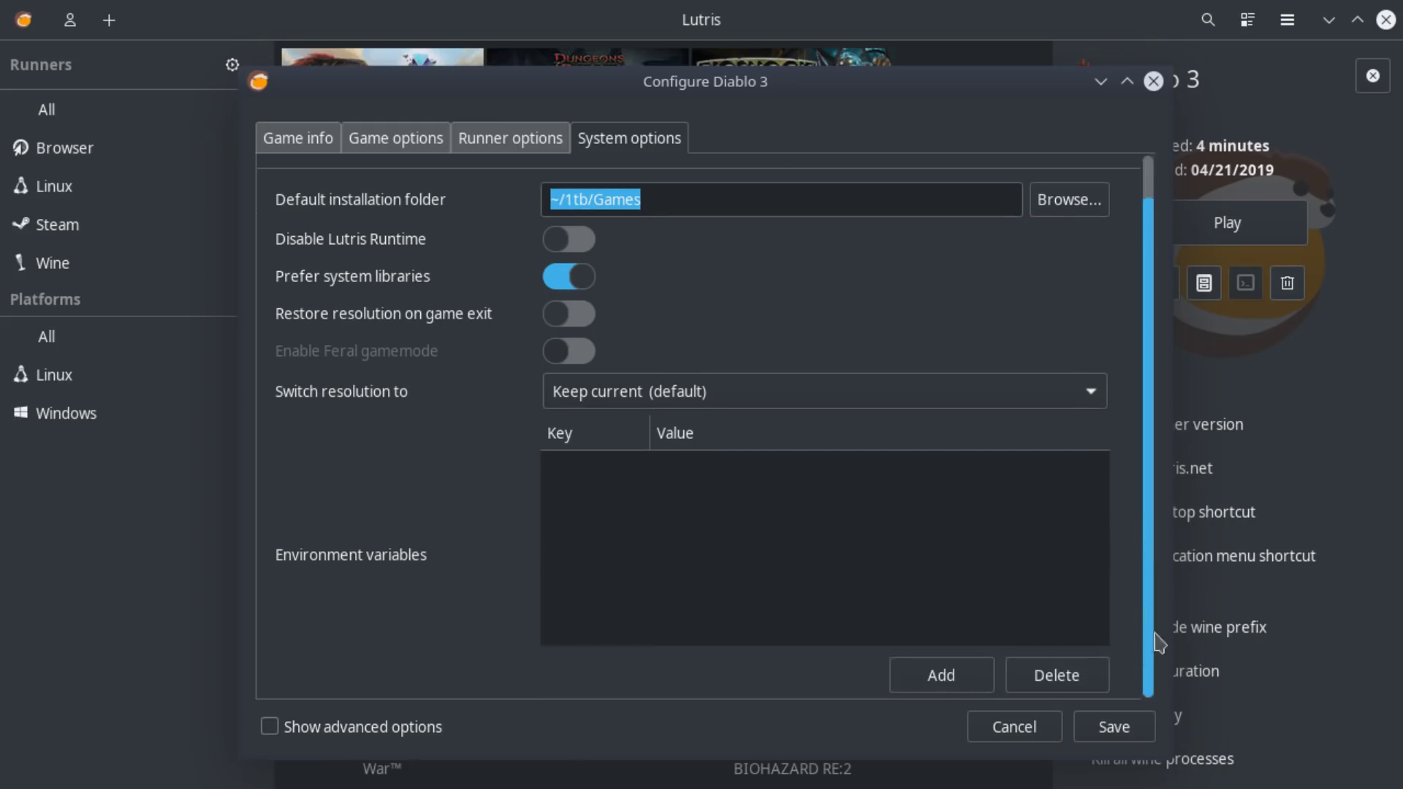
left_click(939, 673)
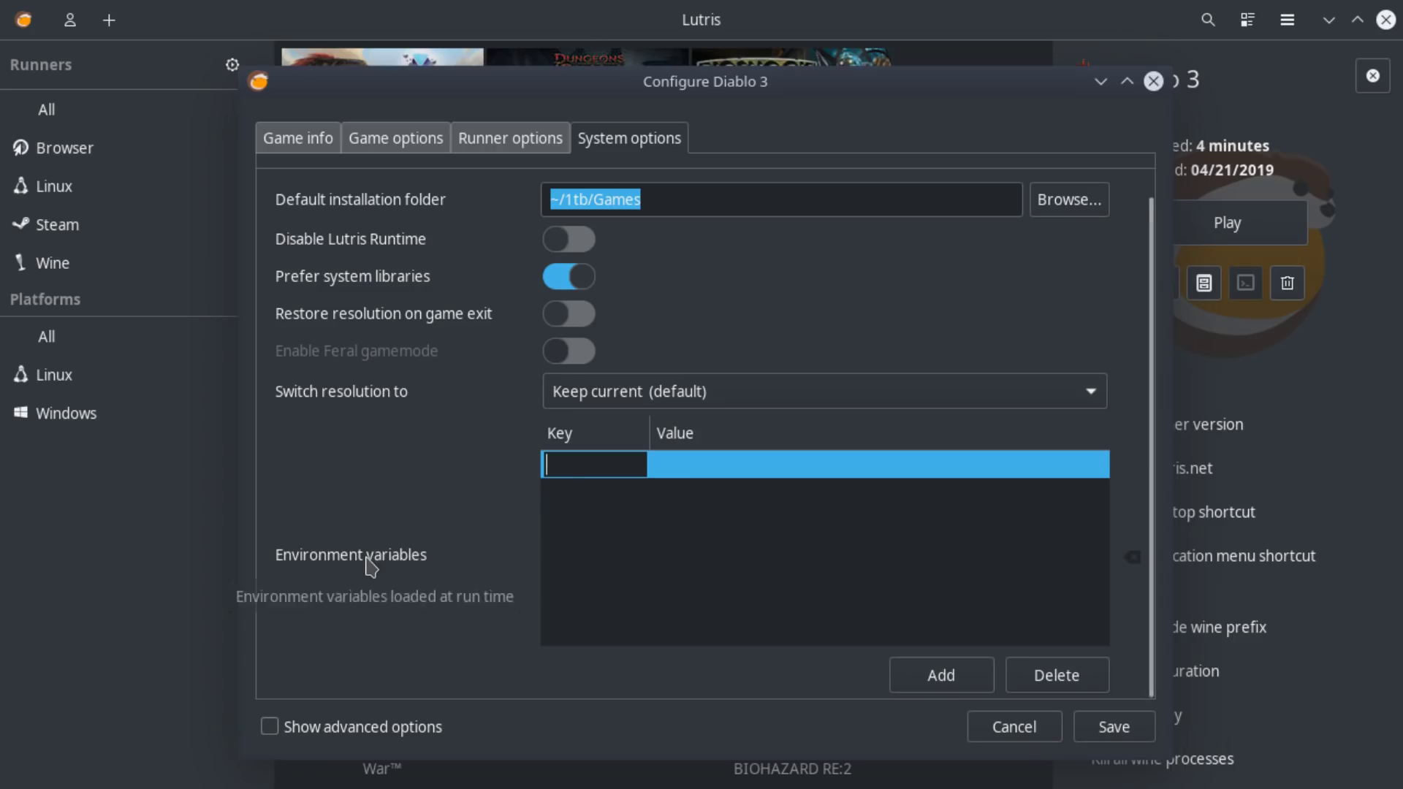
type("GALLIUM_HUD")
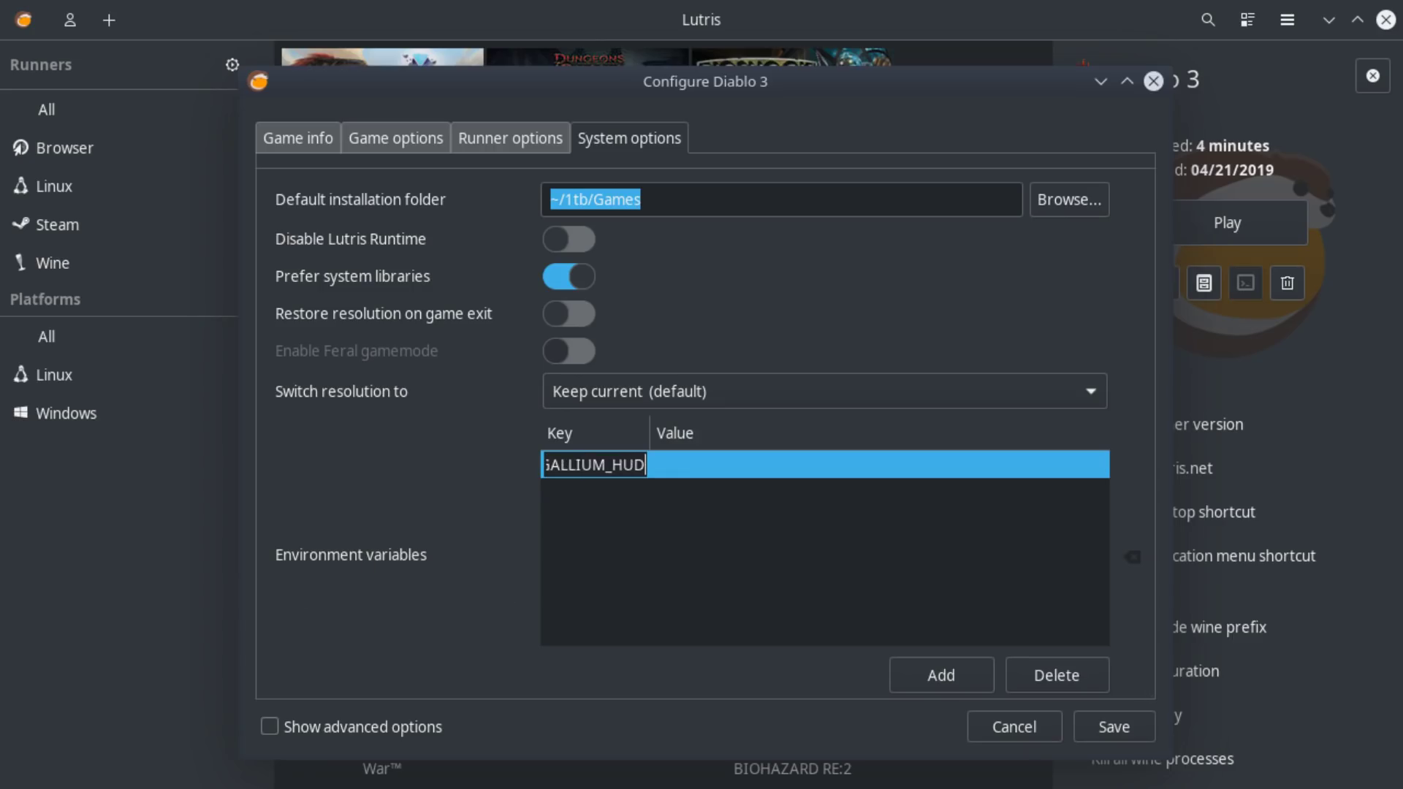
left_click(776, 459)
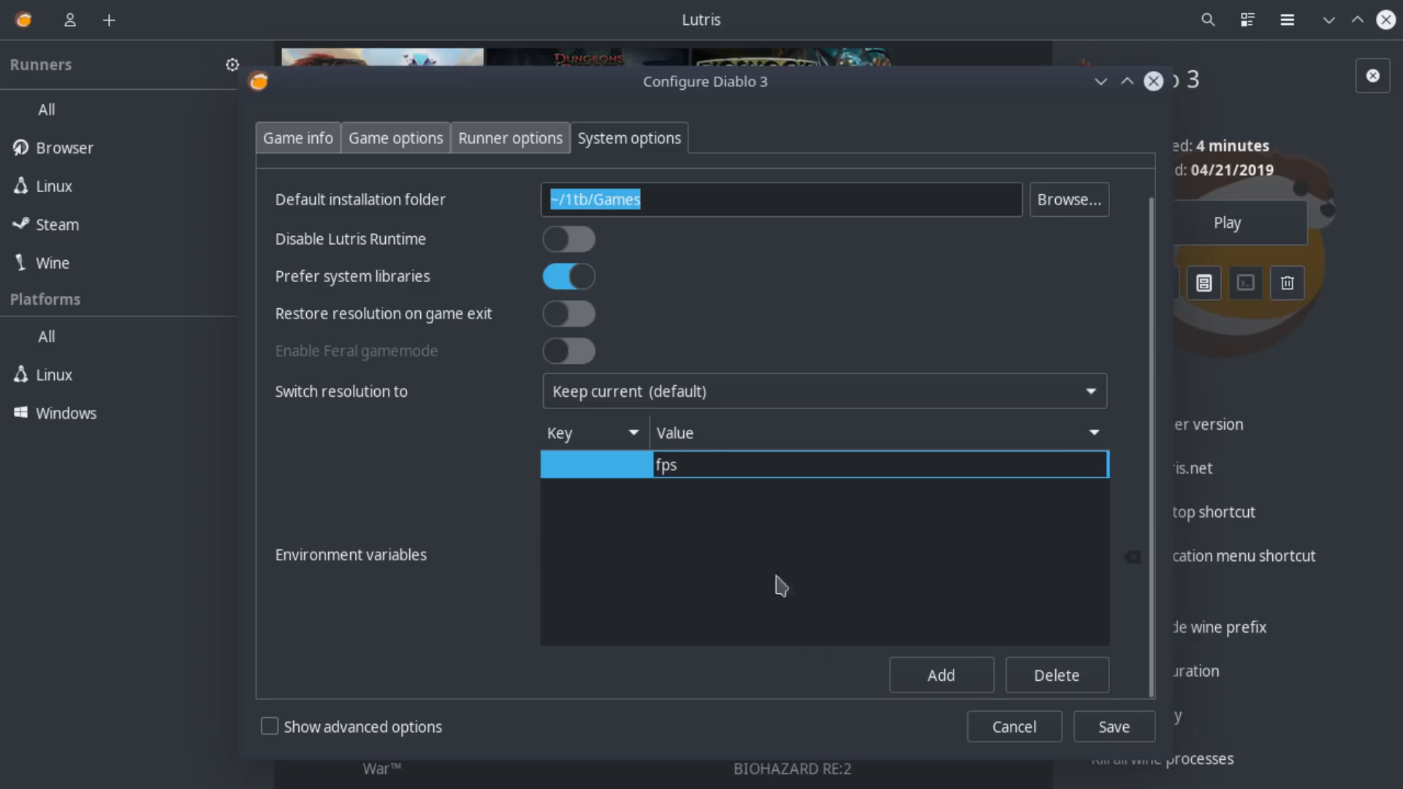
left_click(1064, 668)
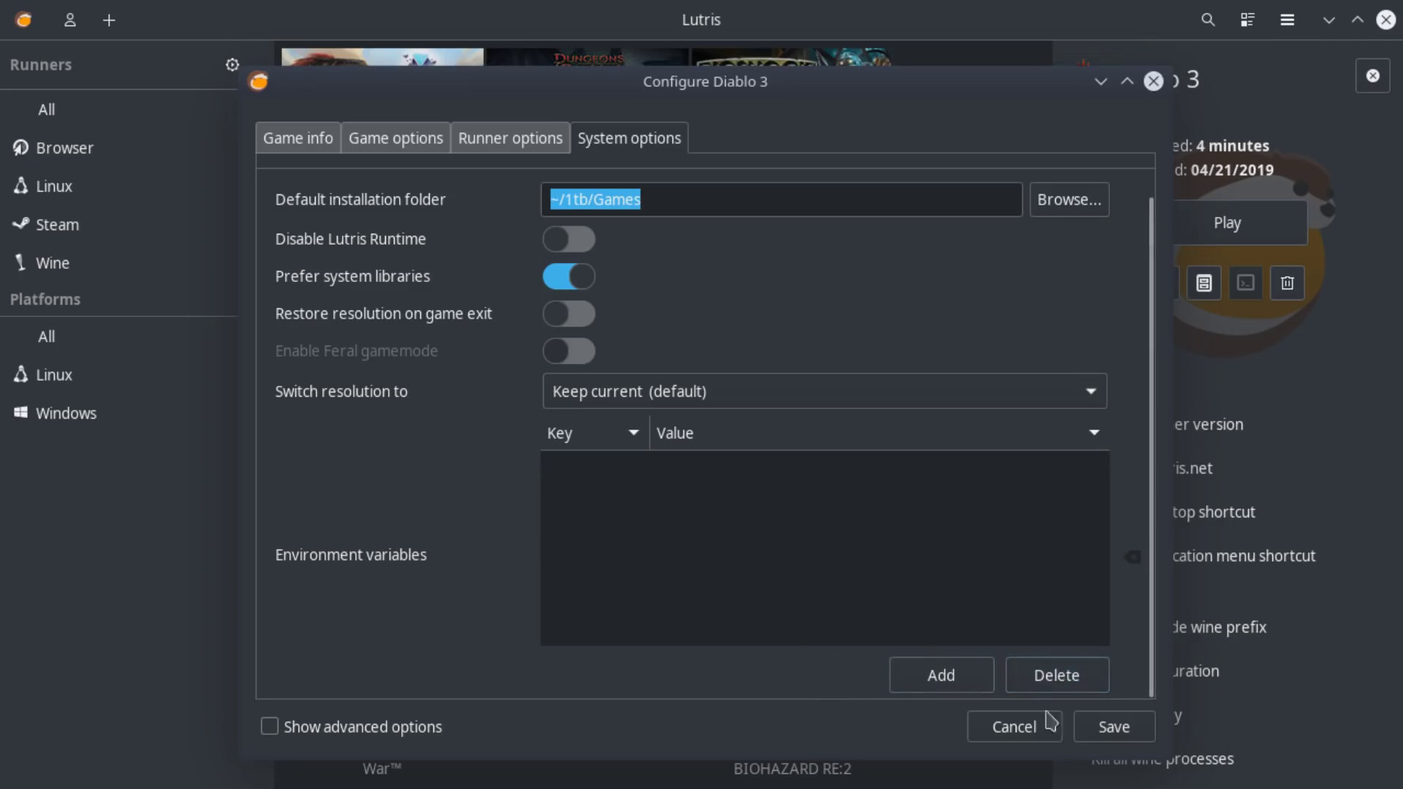
left_click(1012, 727)
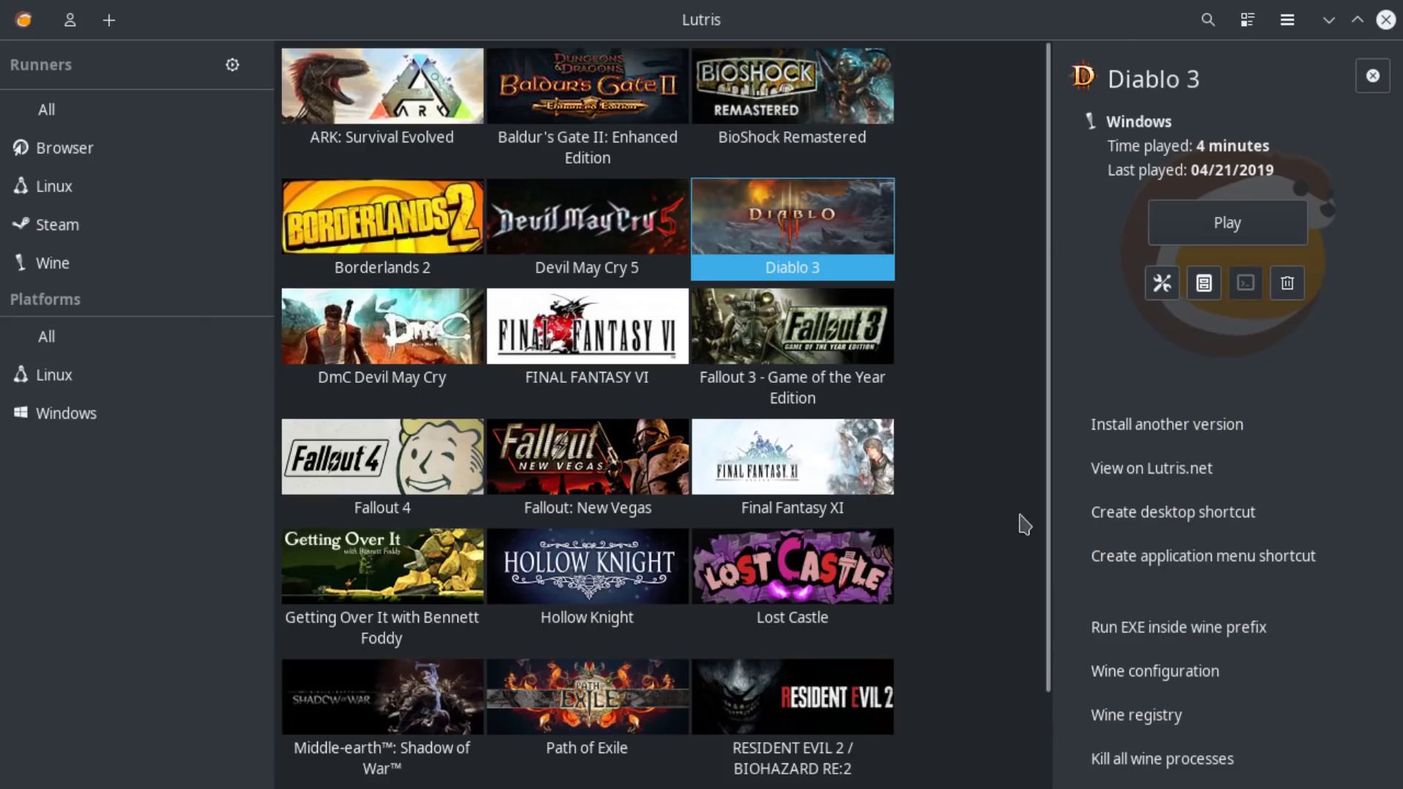
Browse the executables that can be run inside Final Fantasy XI's Wine prefix, including FINAL FANTASY XI Config.exe and Ashita.exe, then cancel.
left_click(795, 468)
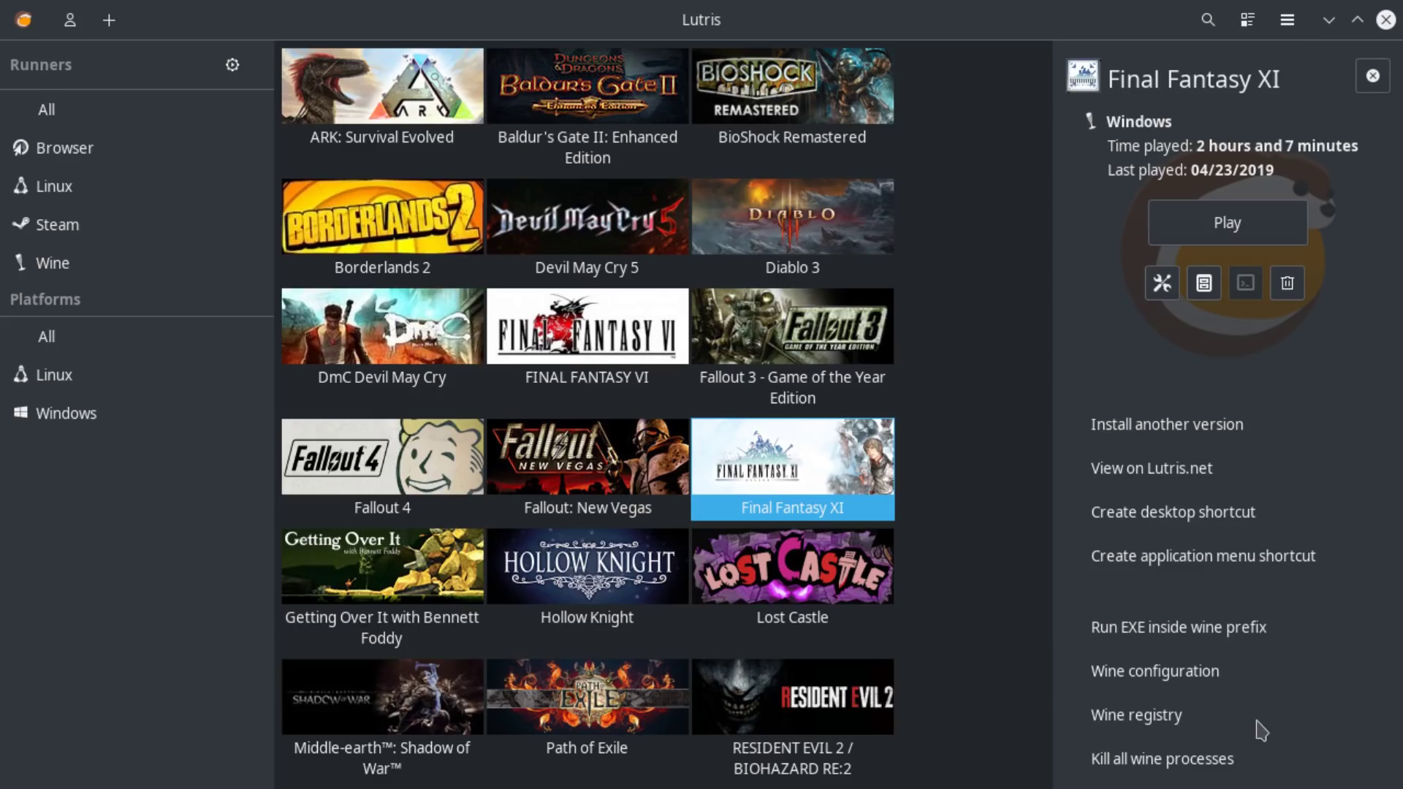
left_click(1182, 629)
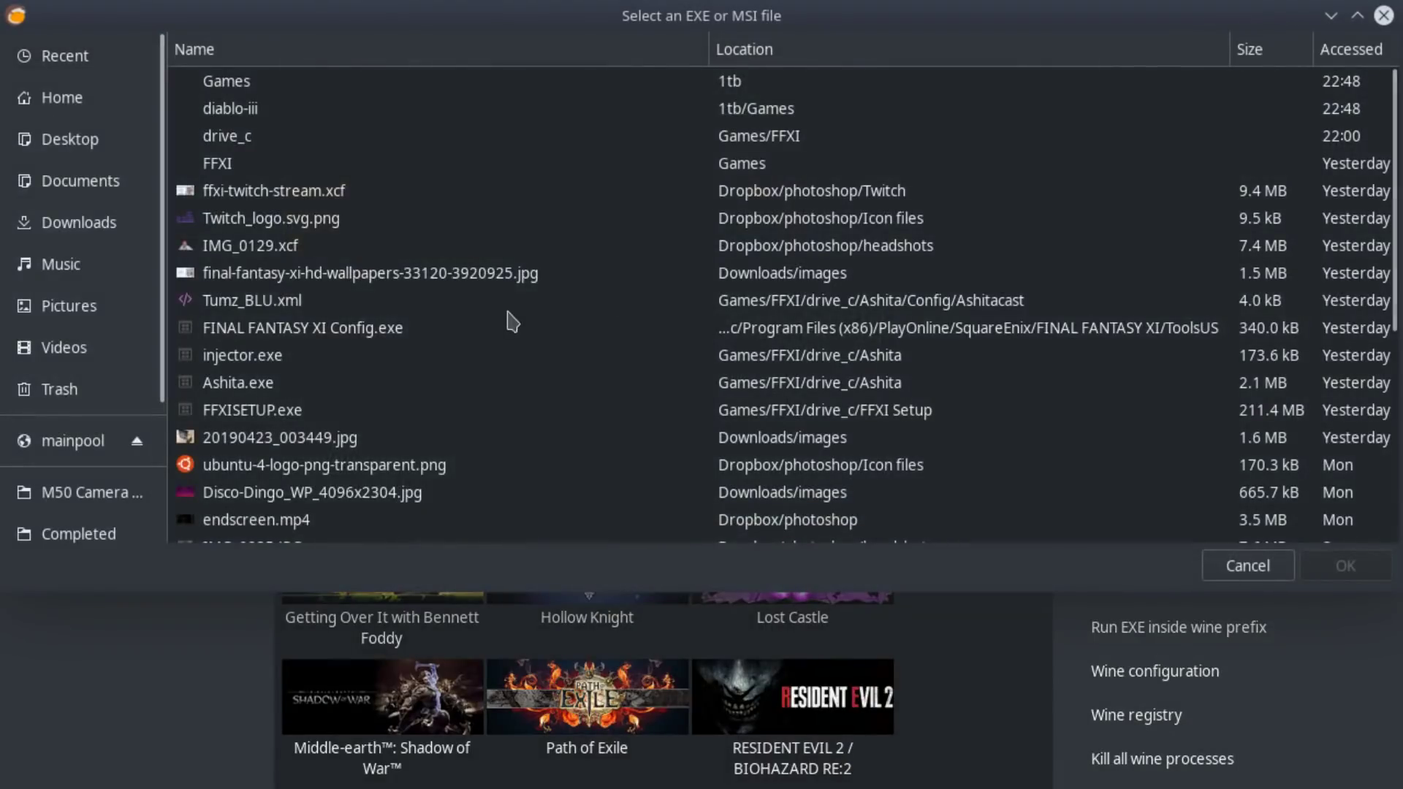
left_click(296, 332)
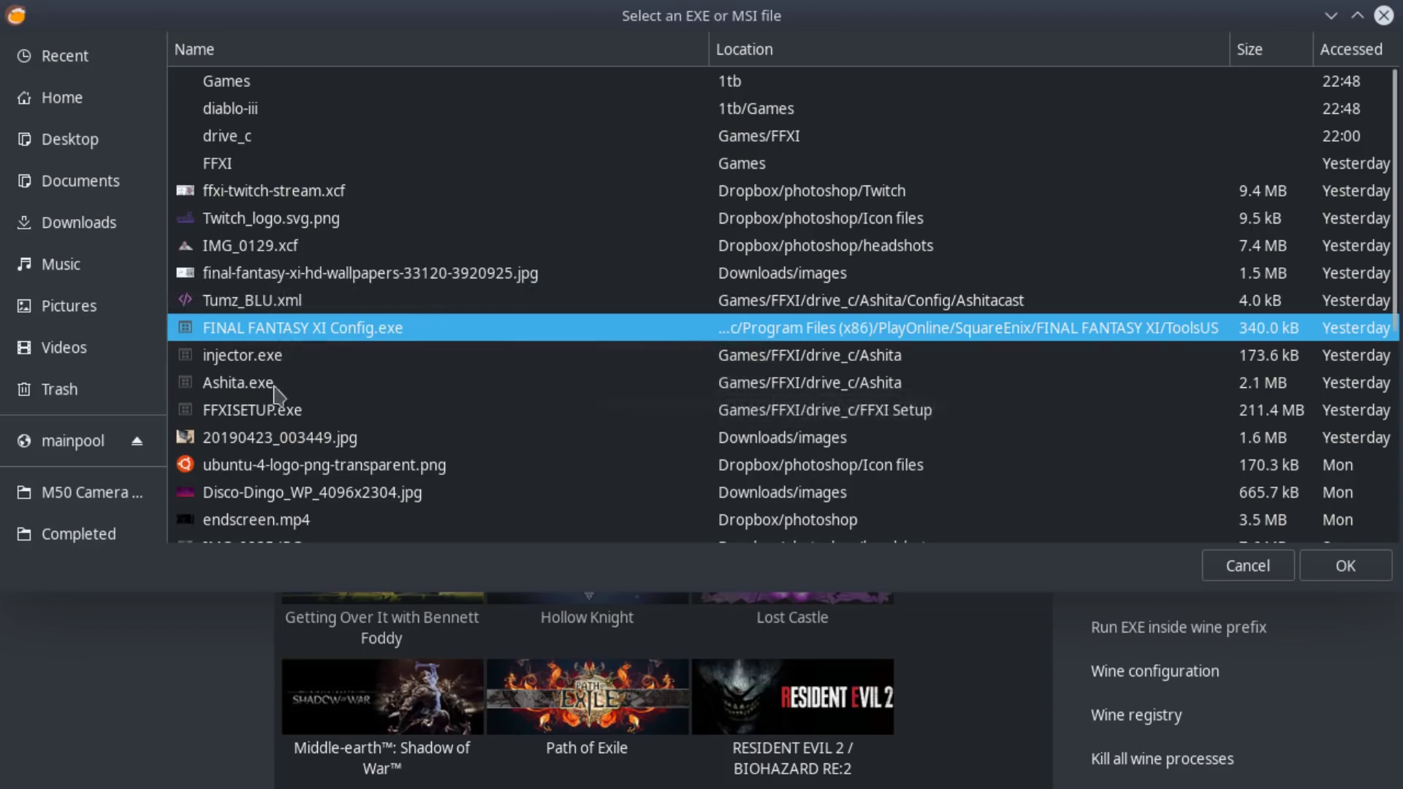
left_click(250, 387)
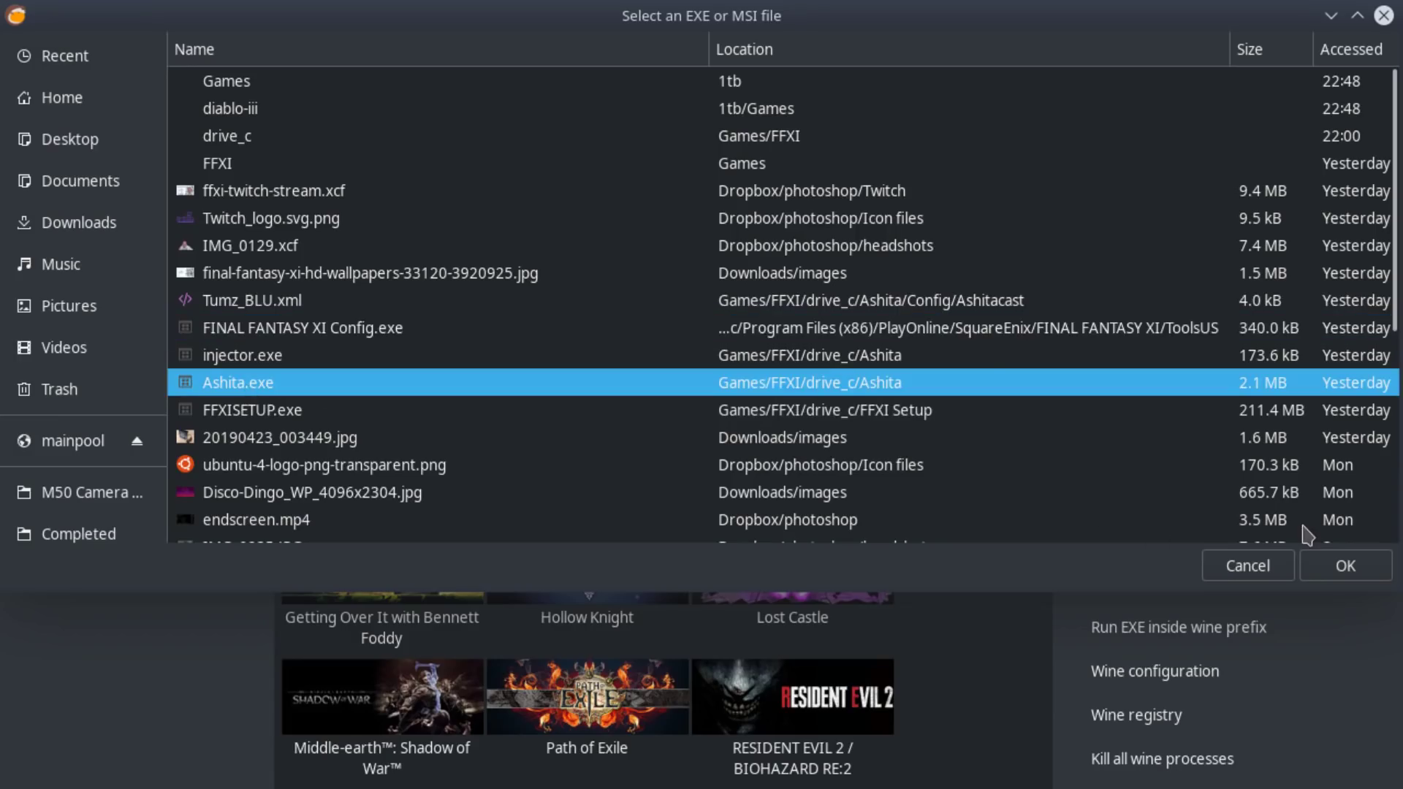
left_click(346, 333)
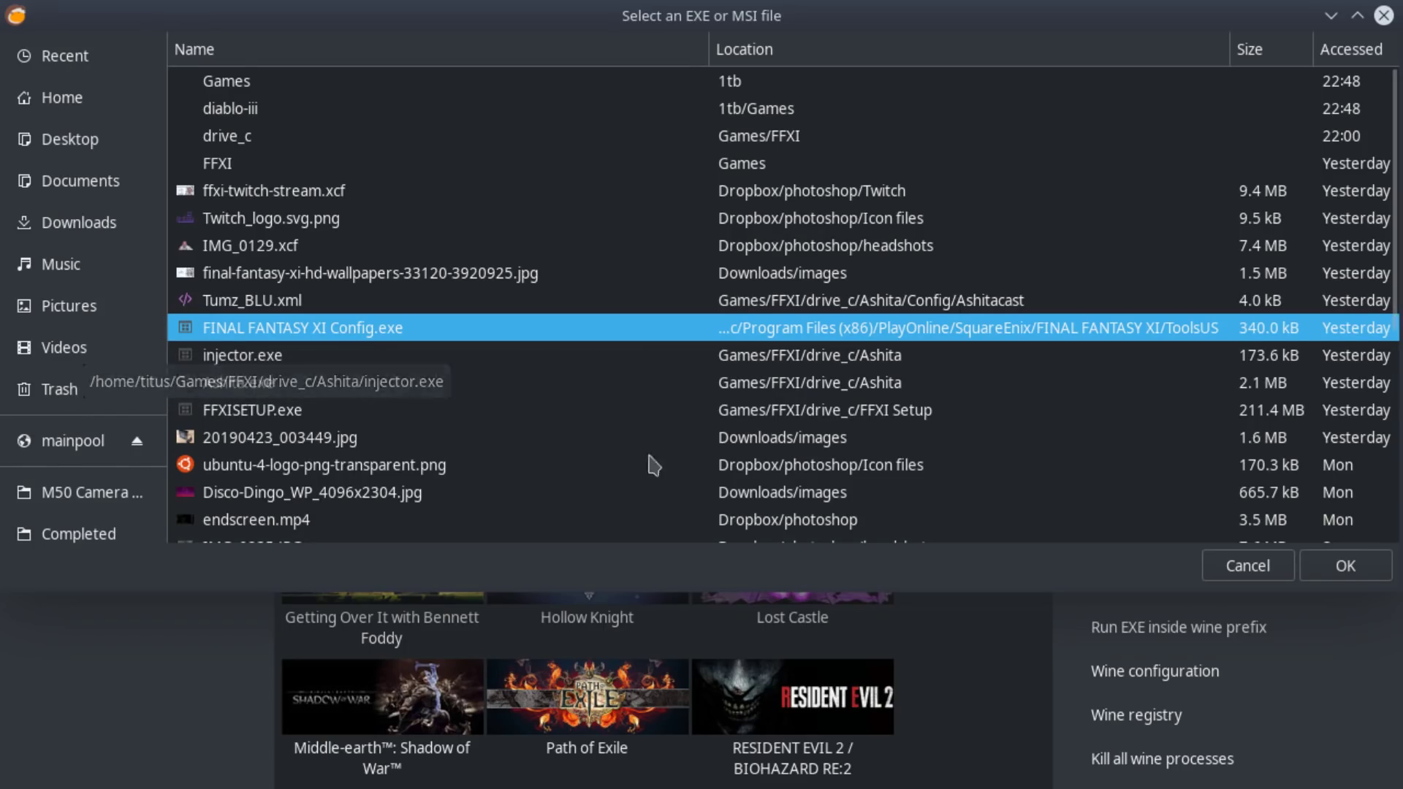
left_click(1247, 565)
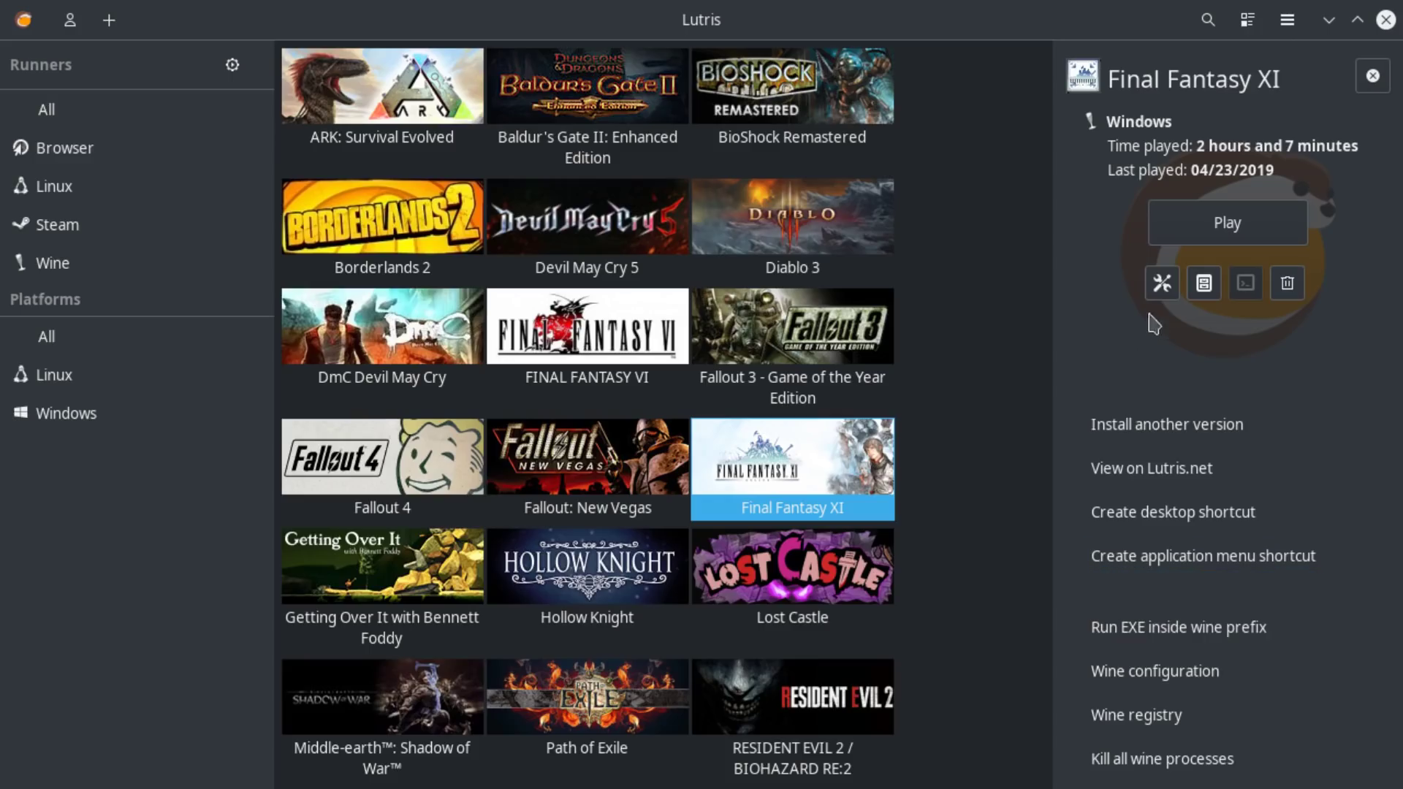
Review Final Fantasy XI's game, runner and system options, and close its configuration without saving.
left_click(1161, 283)
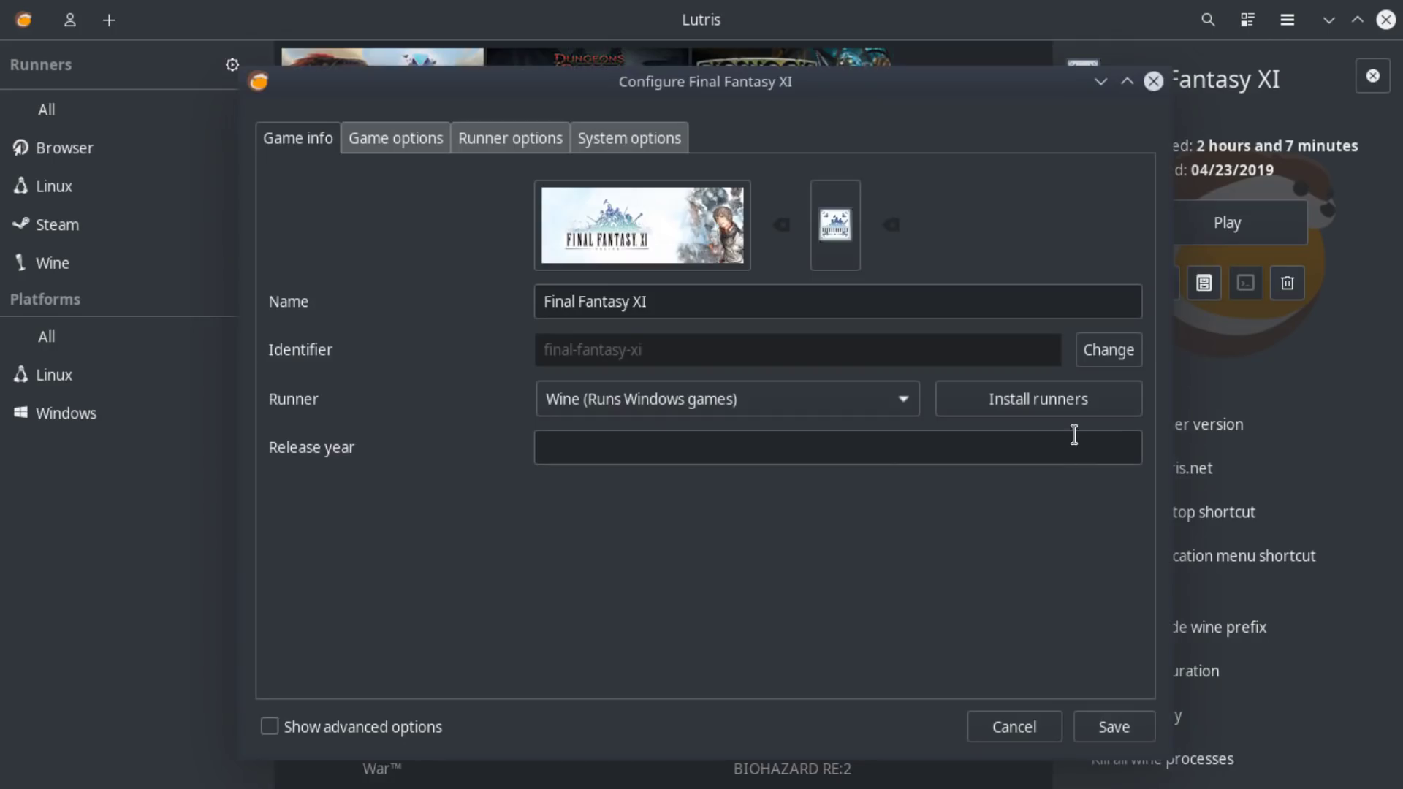
left_click(413, 138)
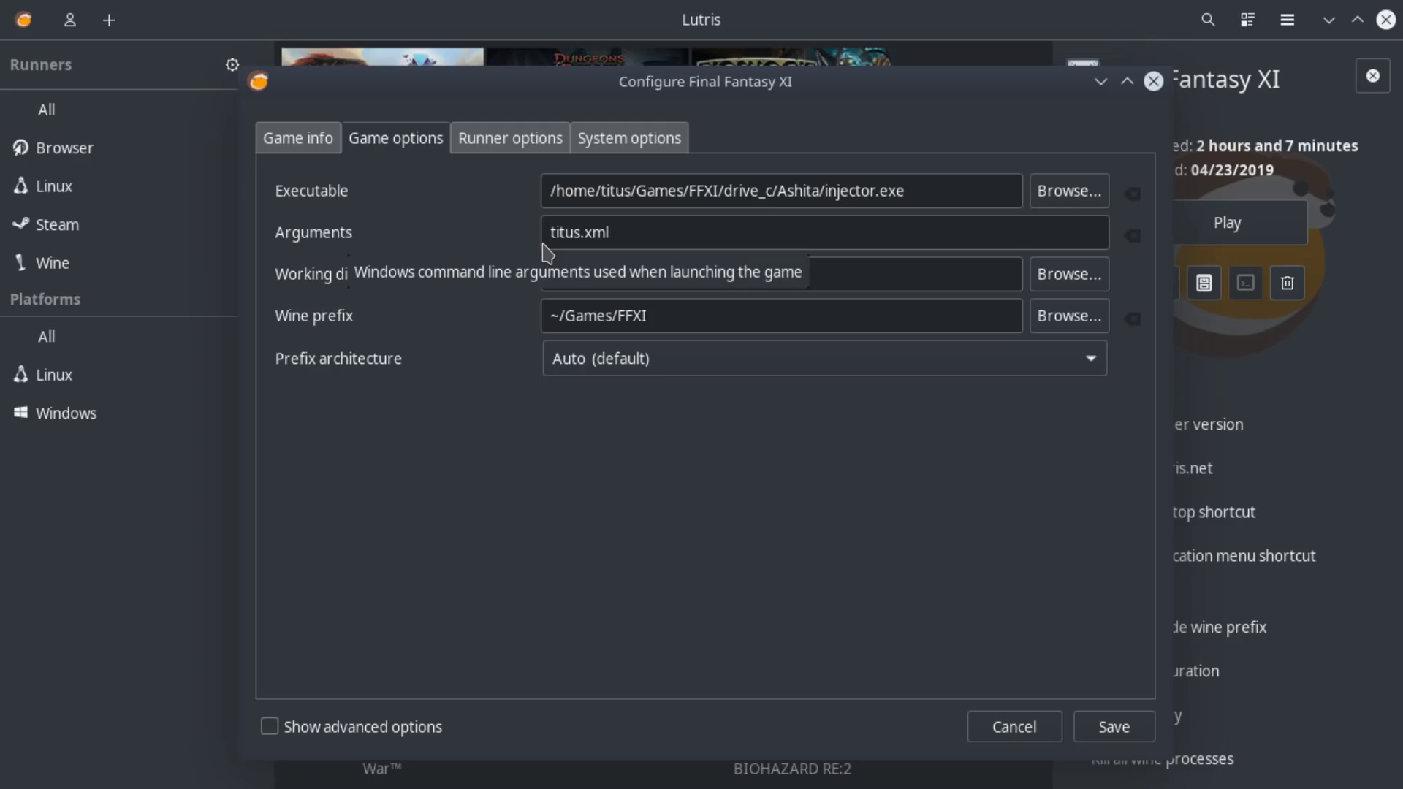
left_click(569, 155)
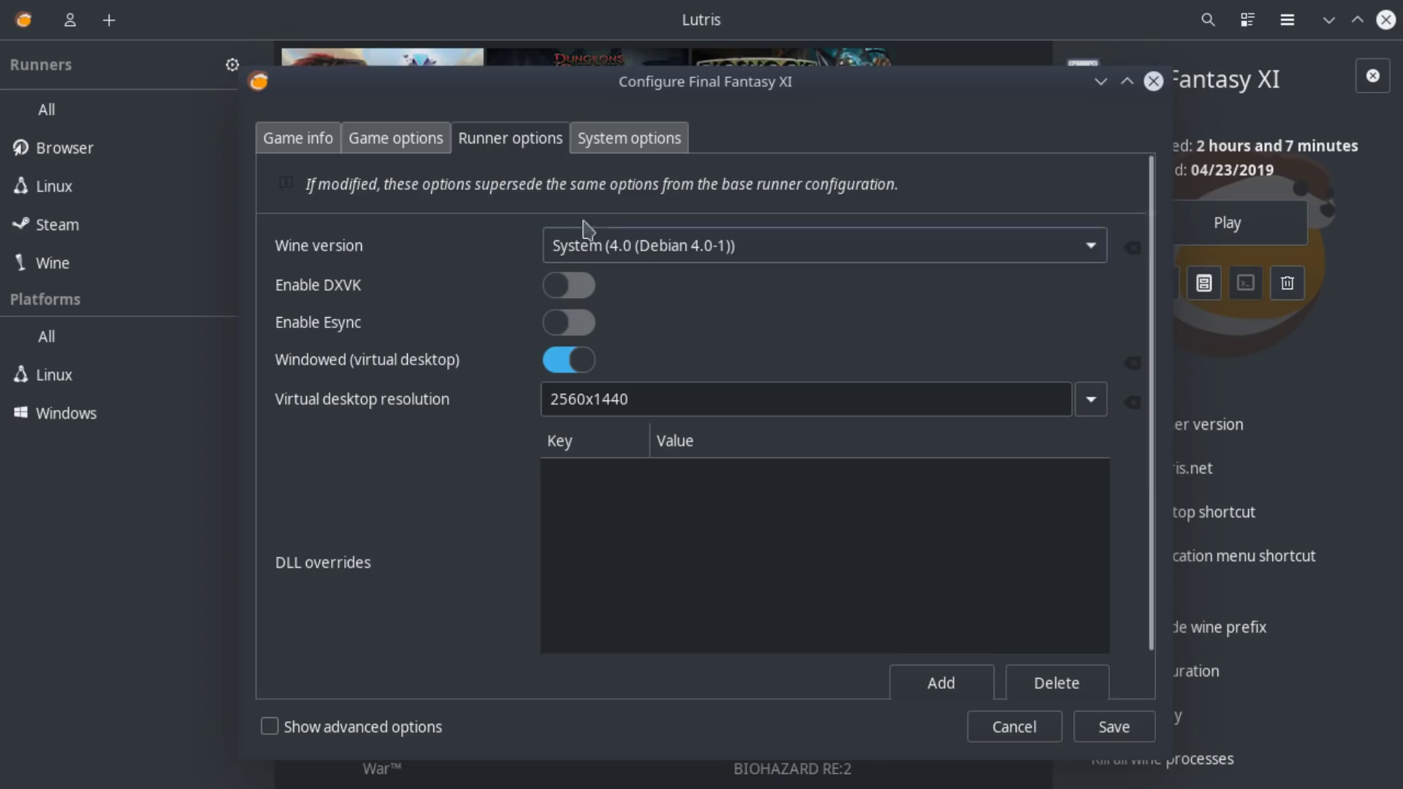
left_click(632, 138)
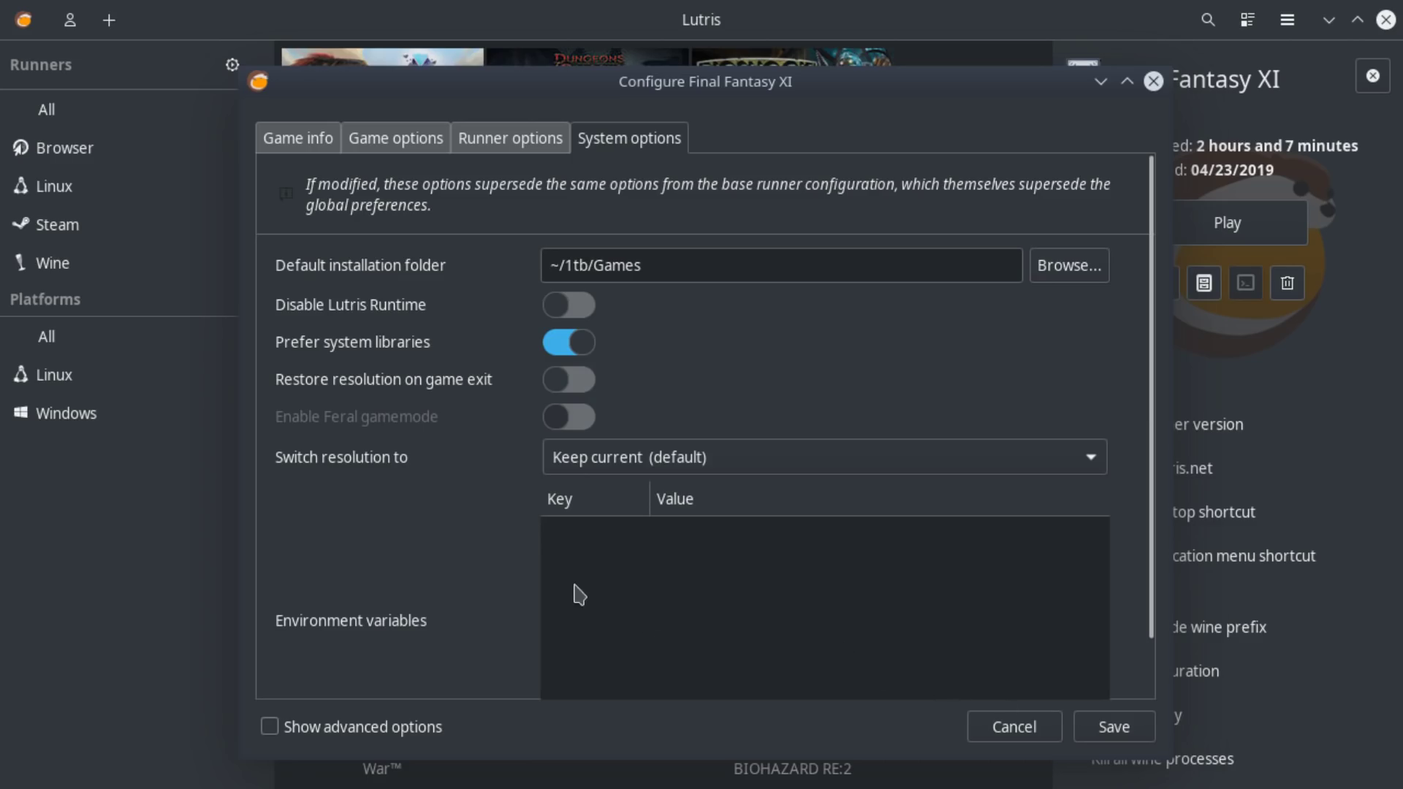
left_click(298, 141)
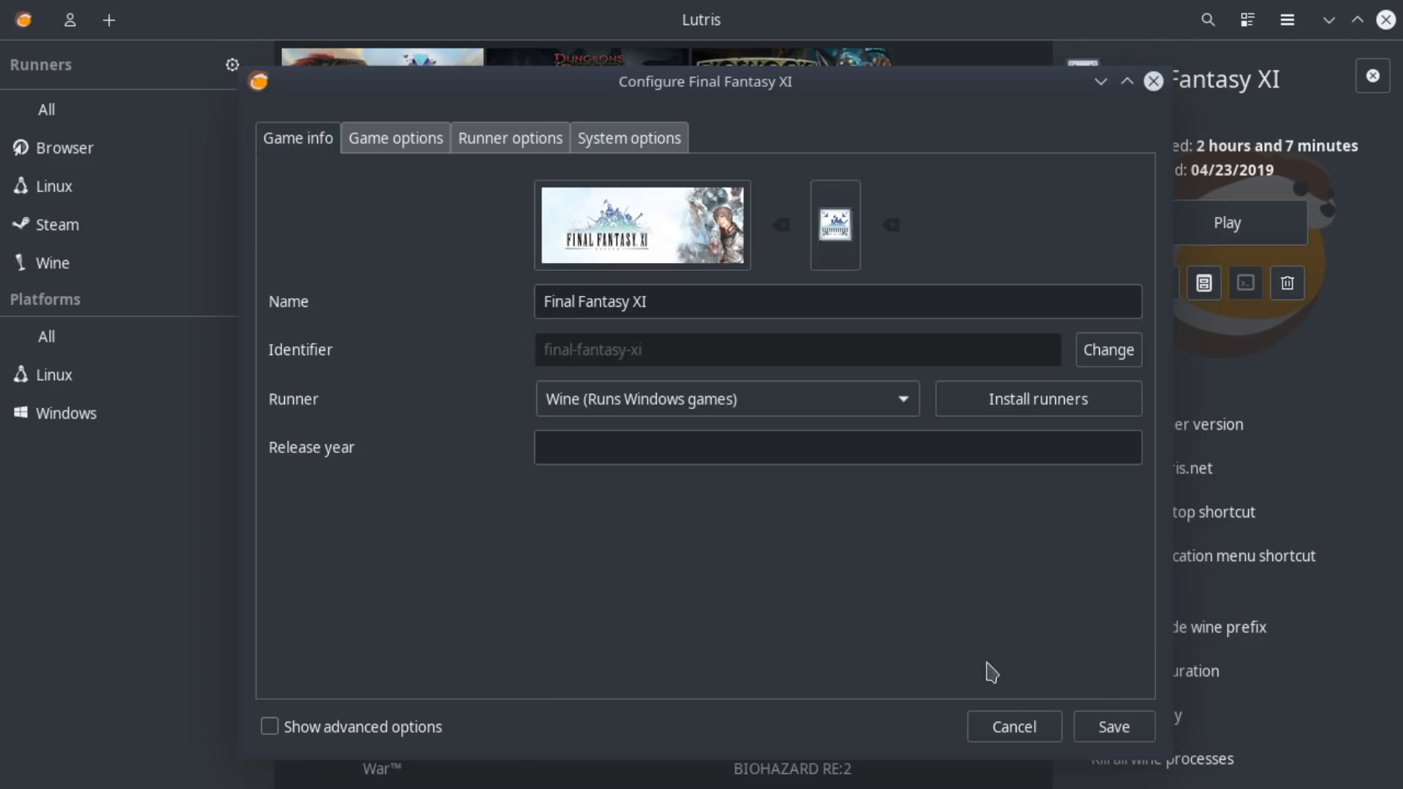
left_click(1016, 731)
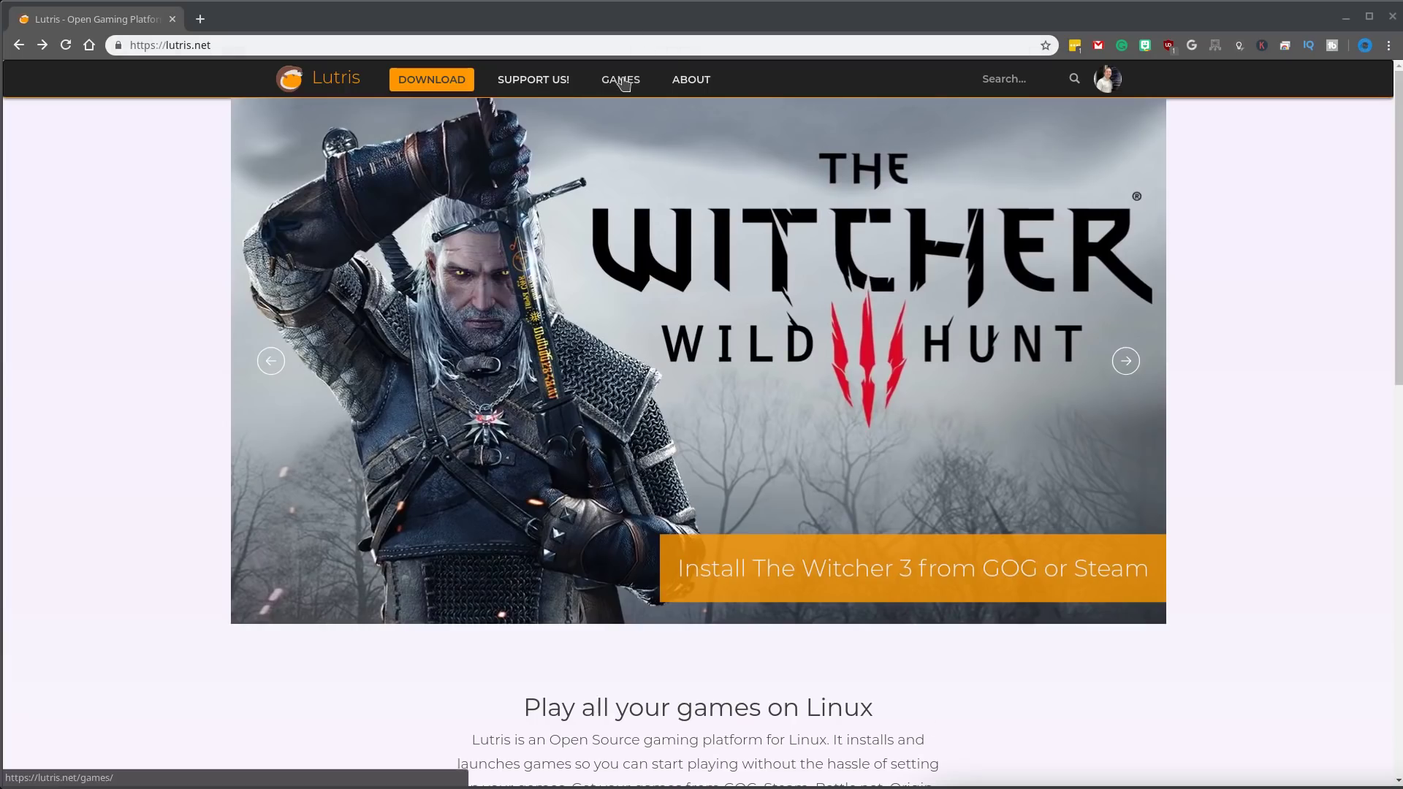
Switch to the Lutris website in the browser, open League of Legends from the games list and read the latest version's installer notes.
left_click(1006, 79)
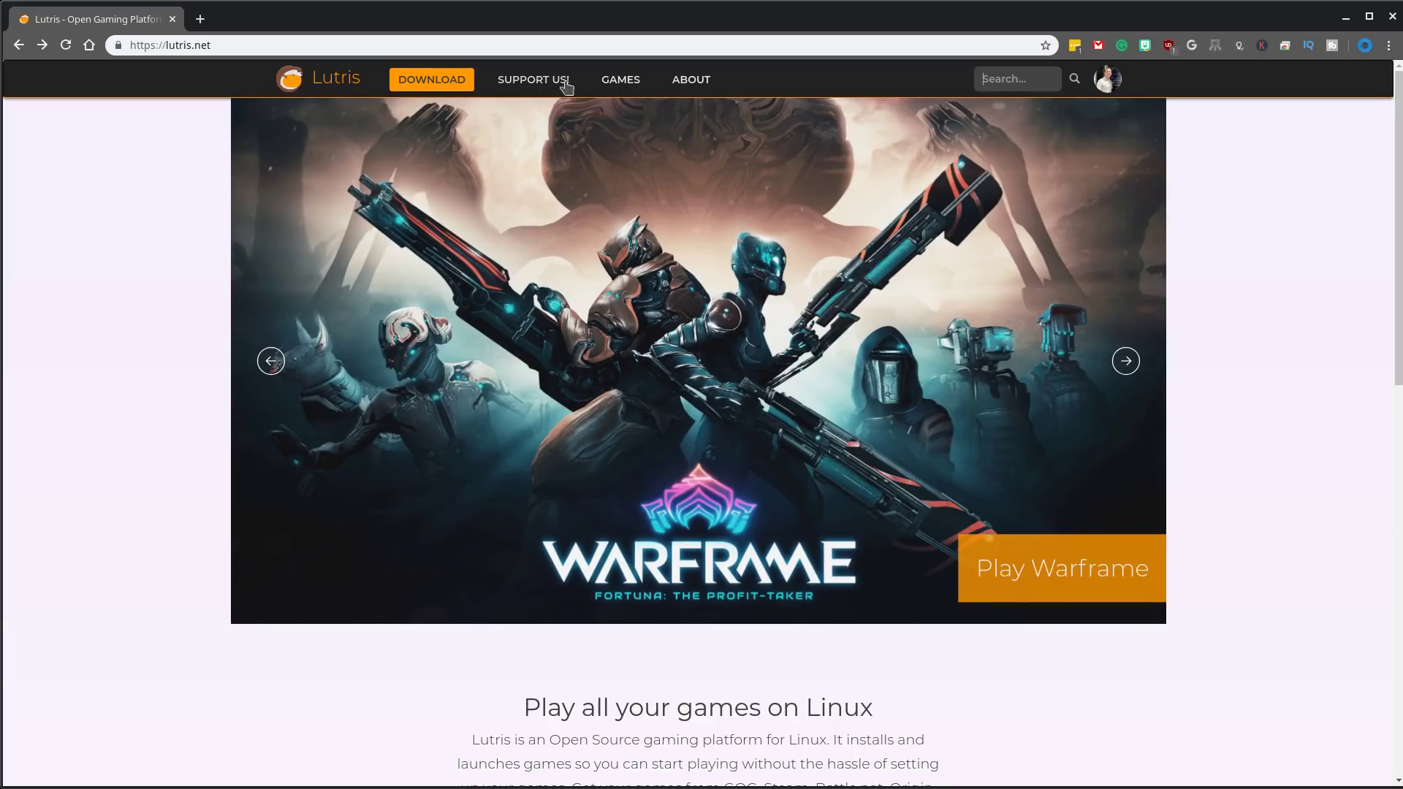
left_click(627, 82)
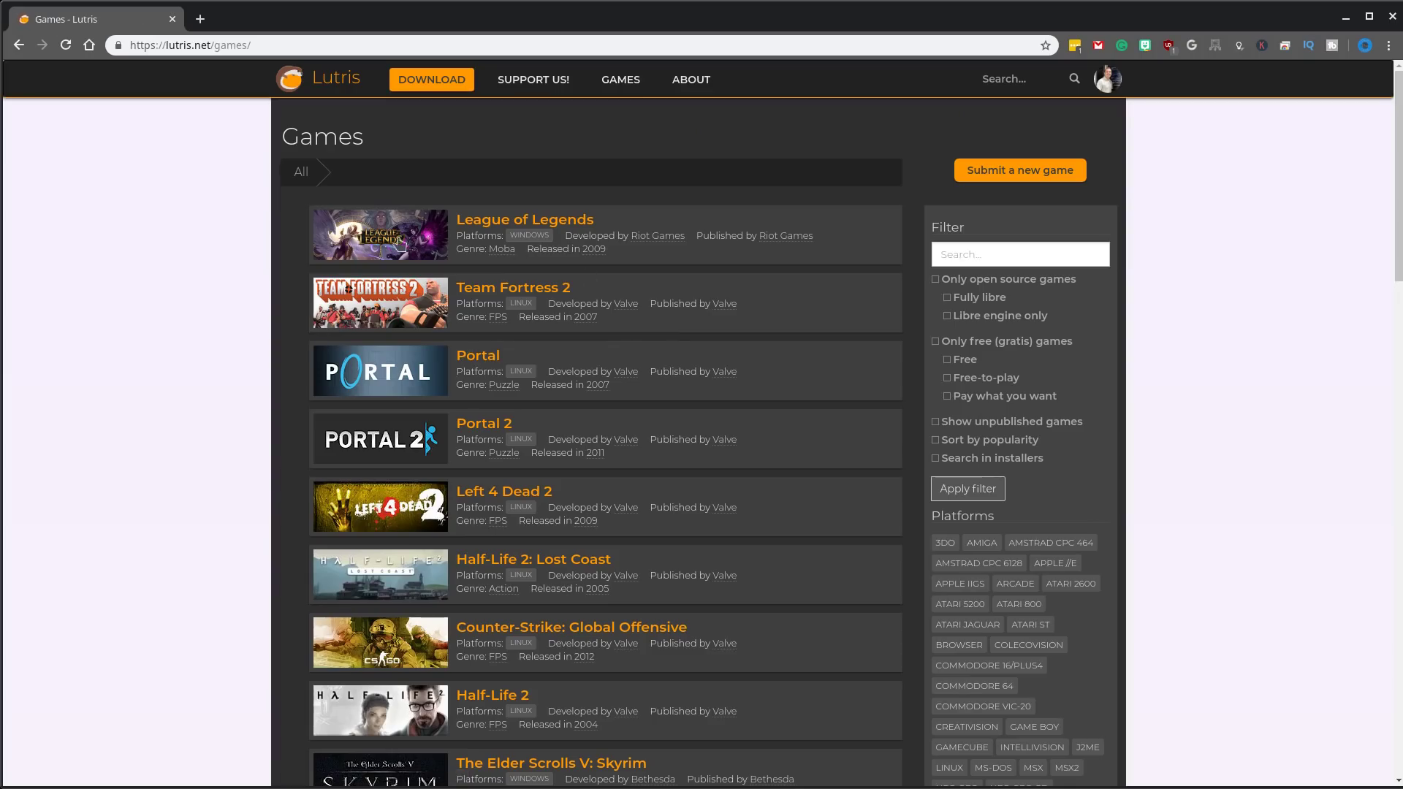
left_click(392, 244)
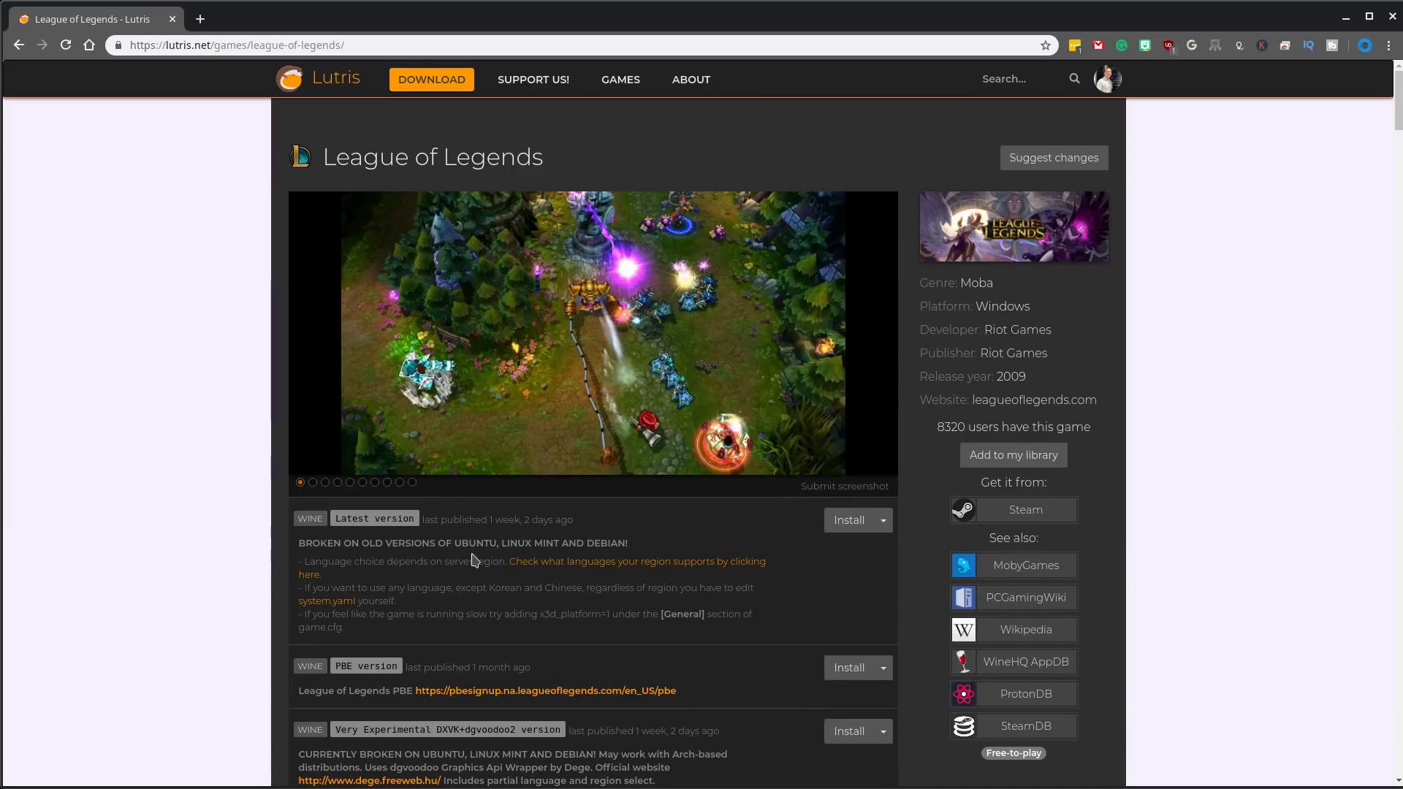
left_click_drag(362, 542, 546, 539)
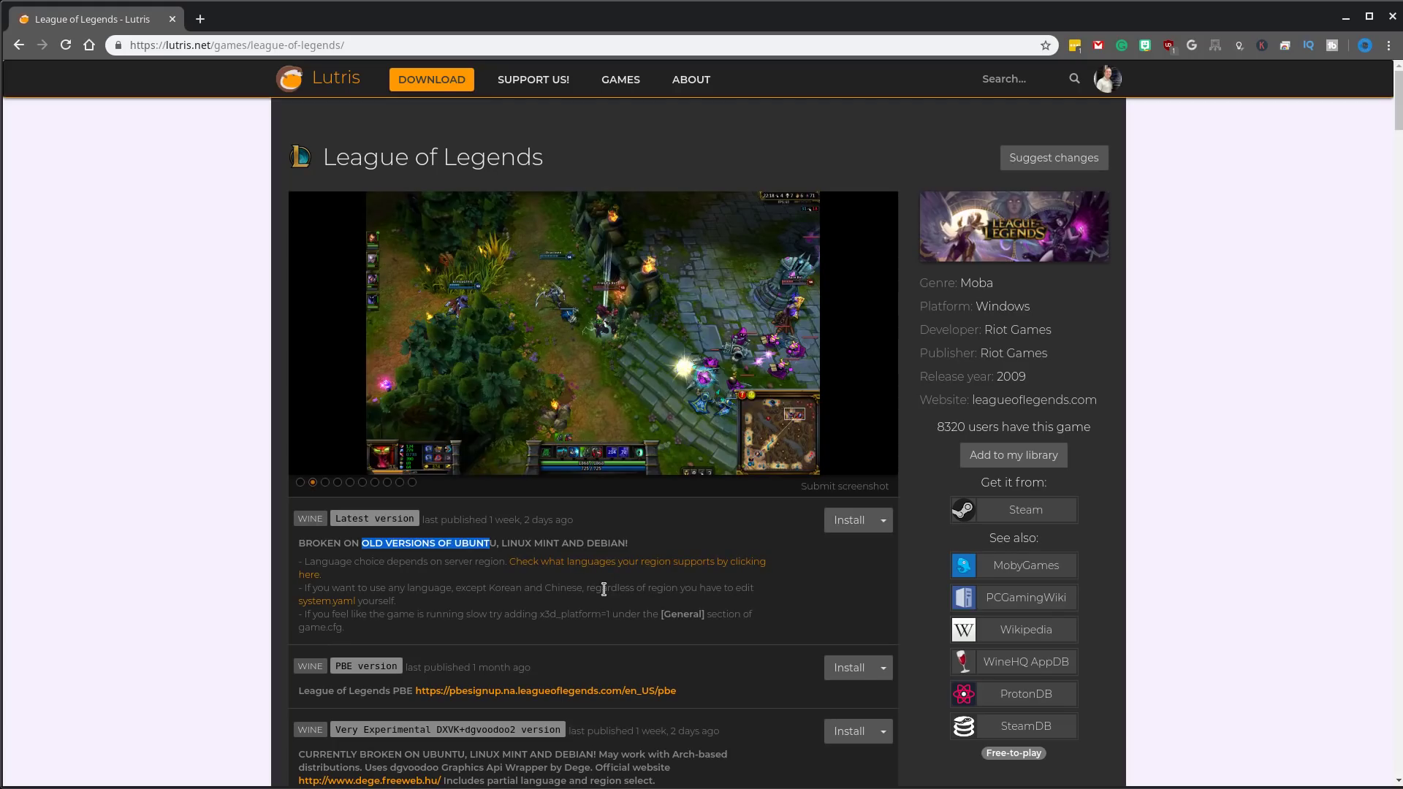
left_click(458, 591)
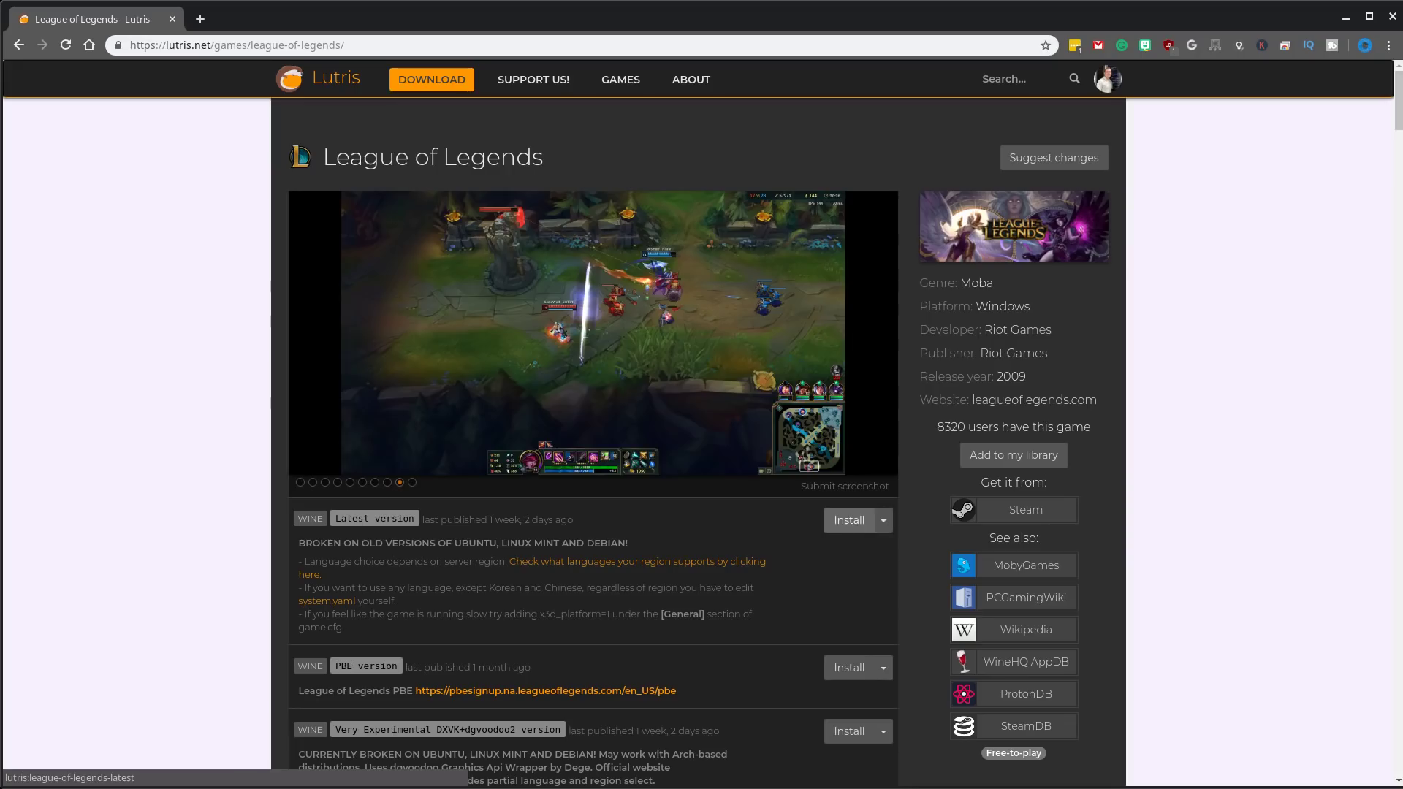
Install the latest version of League of Legends in the default directory with English U.S. and the North America server region, and launch it.
left_click(845, 530)
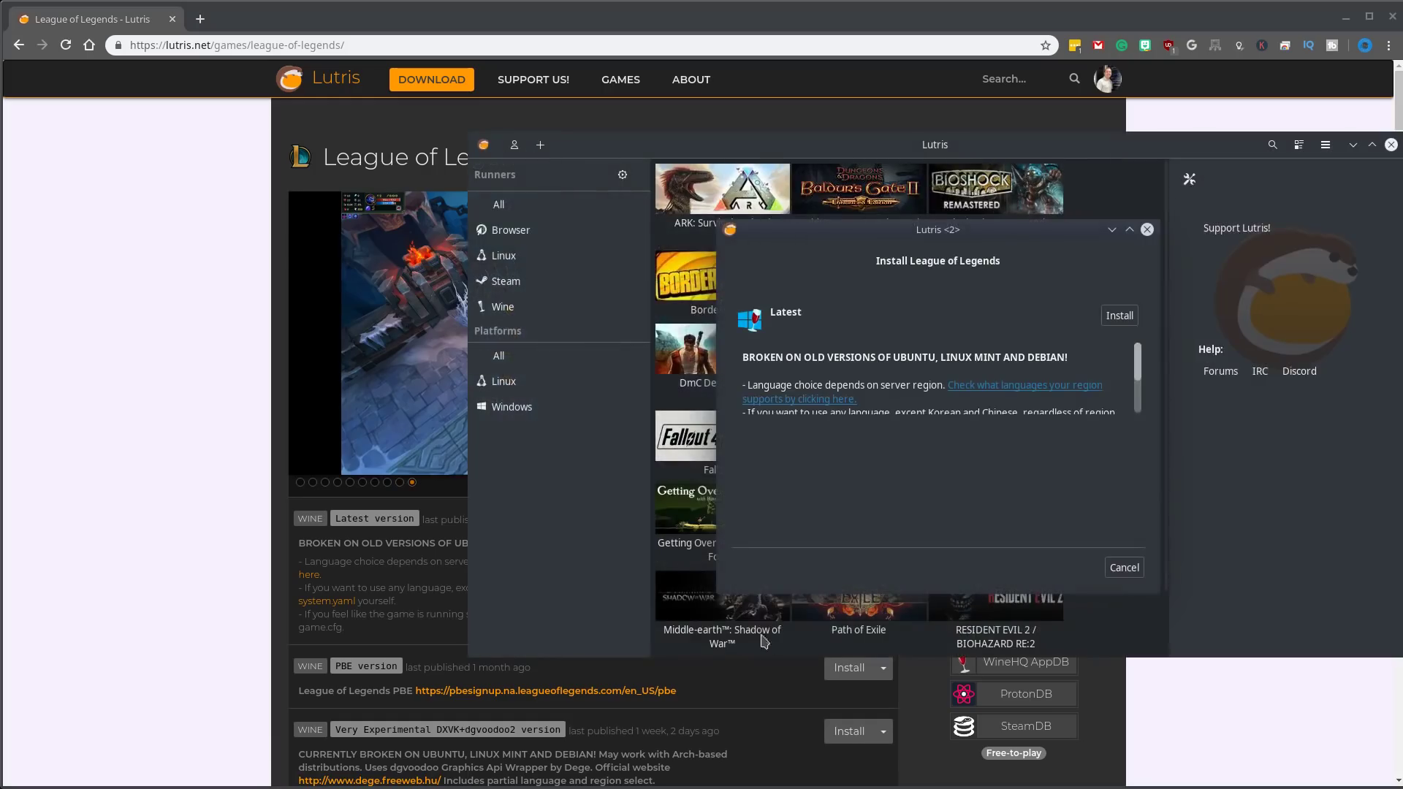
left_click_drag(982, 148, 770, 144)
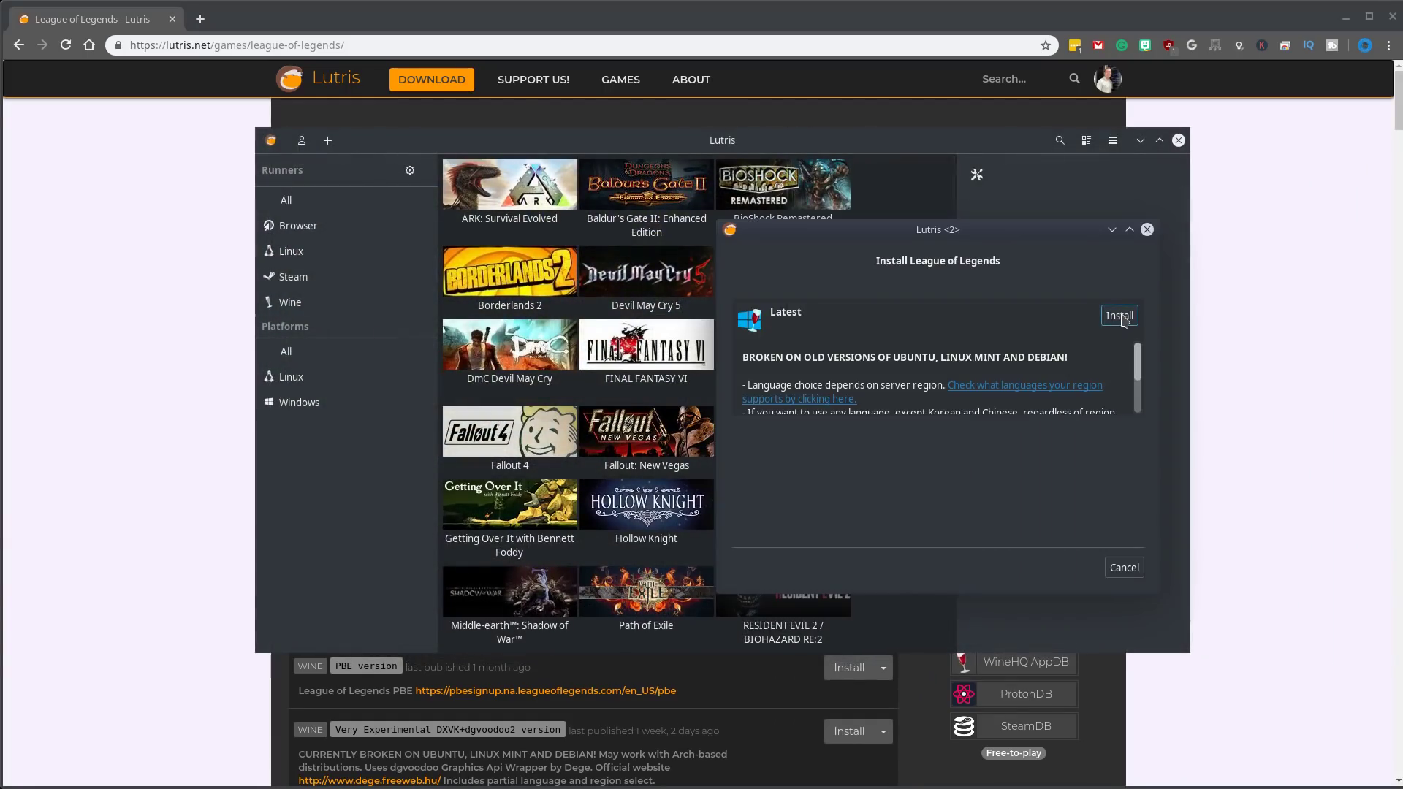
left_click(1124, 320)
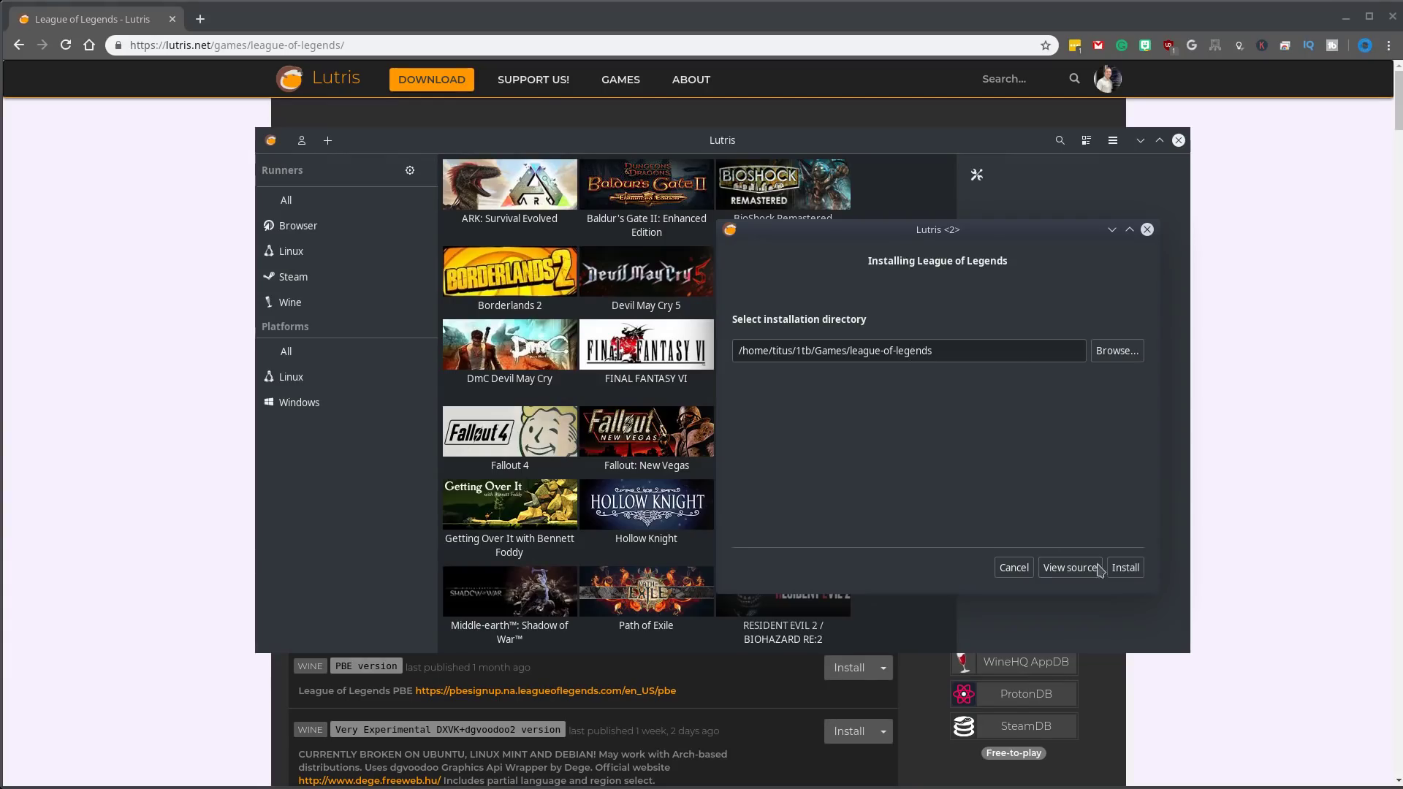
left_click(1125, 568)
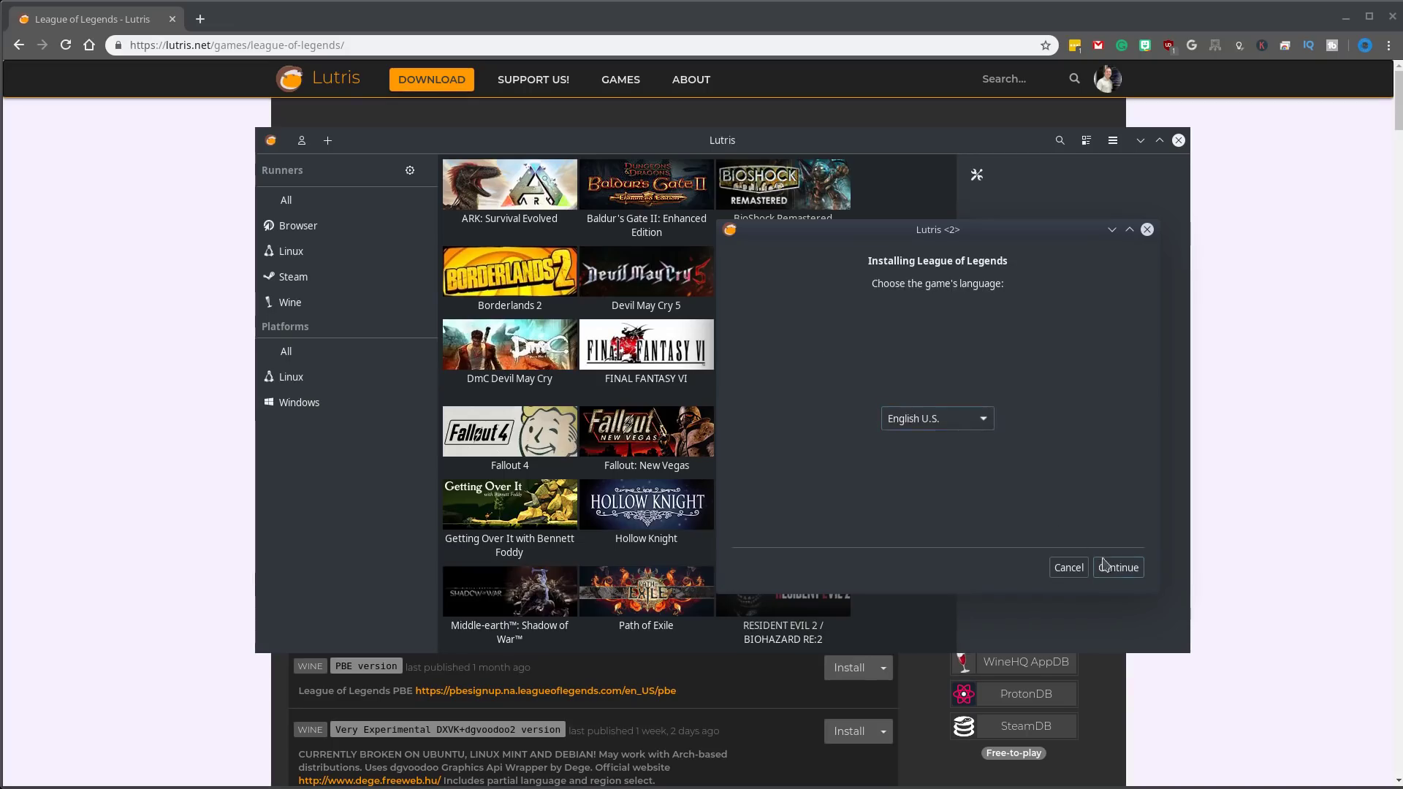
left_click(1134, 575)
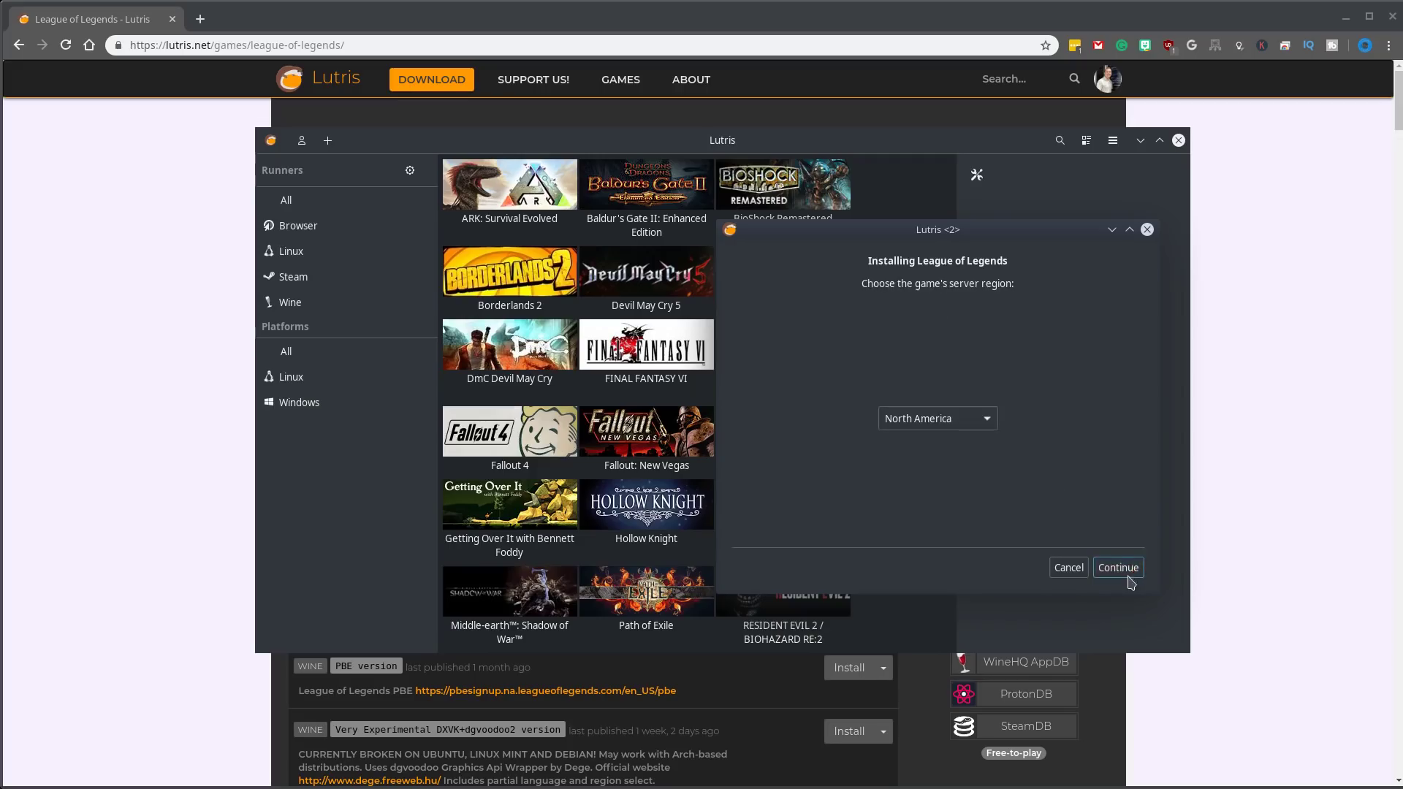
left_click(1126, 577)
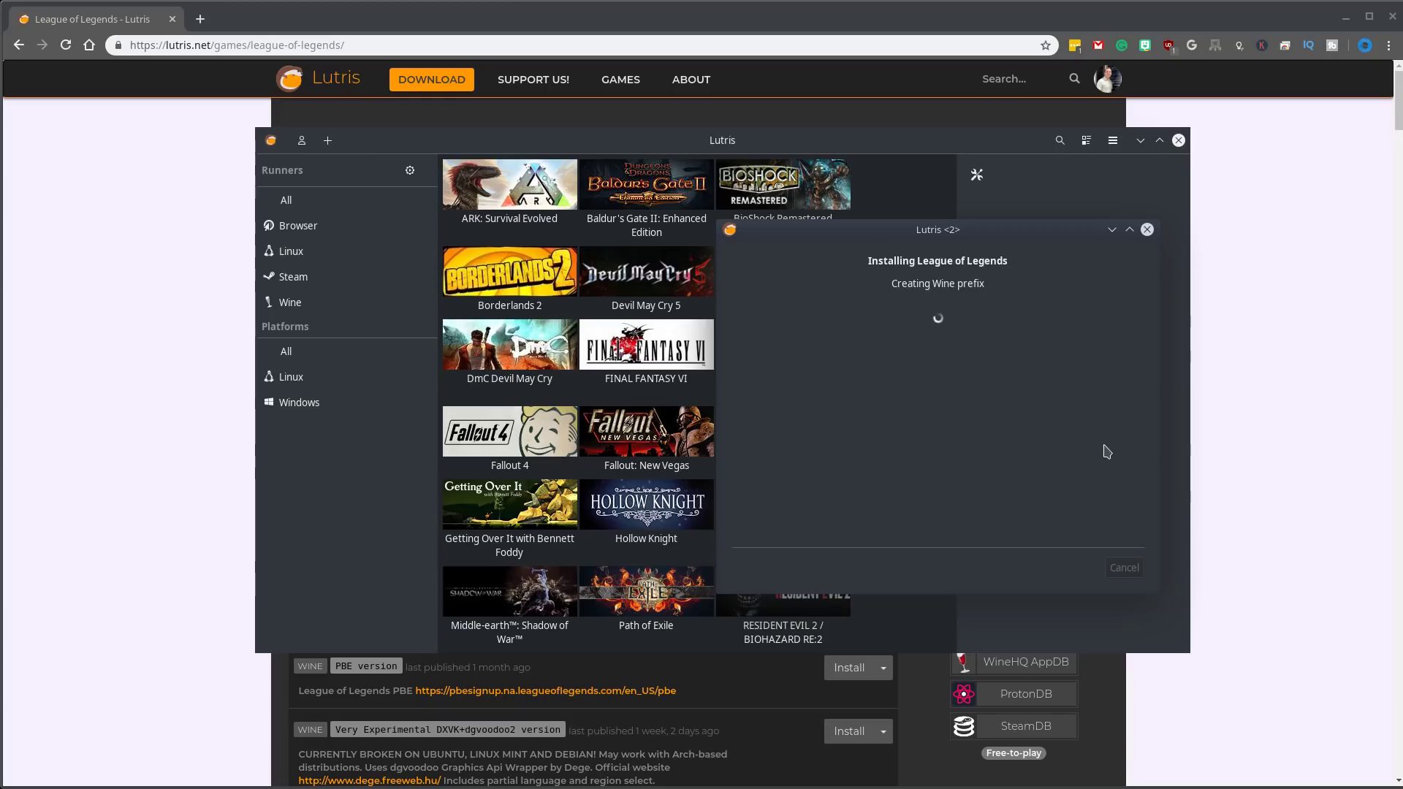
left_click(883, 426)
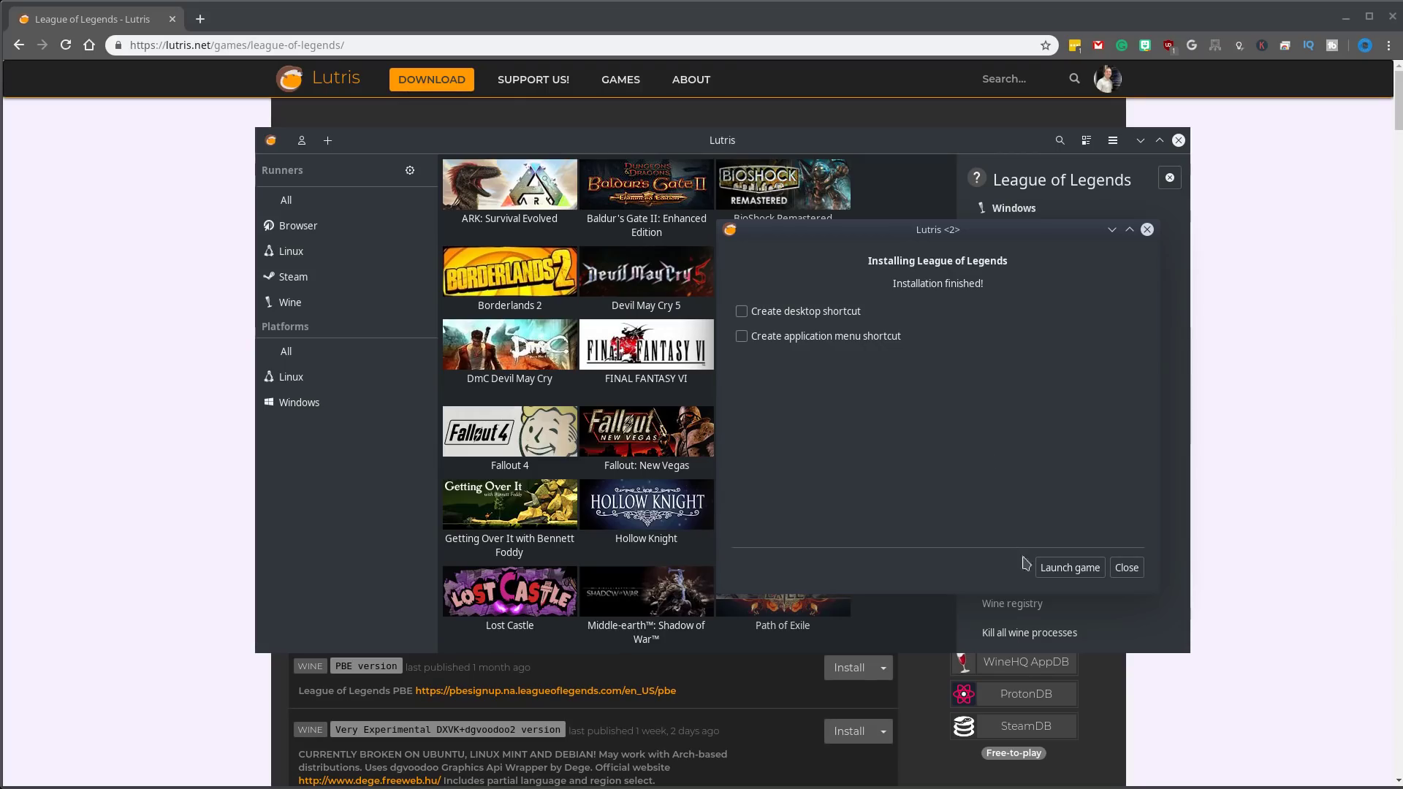
left_click(1071, 569)
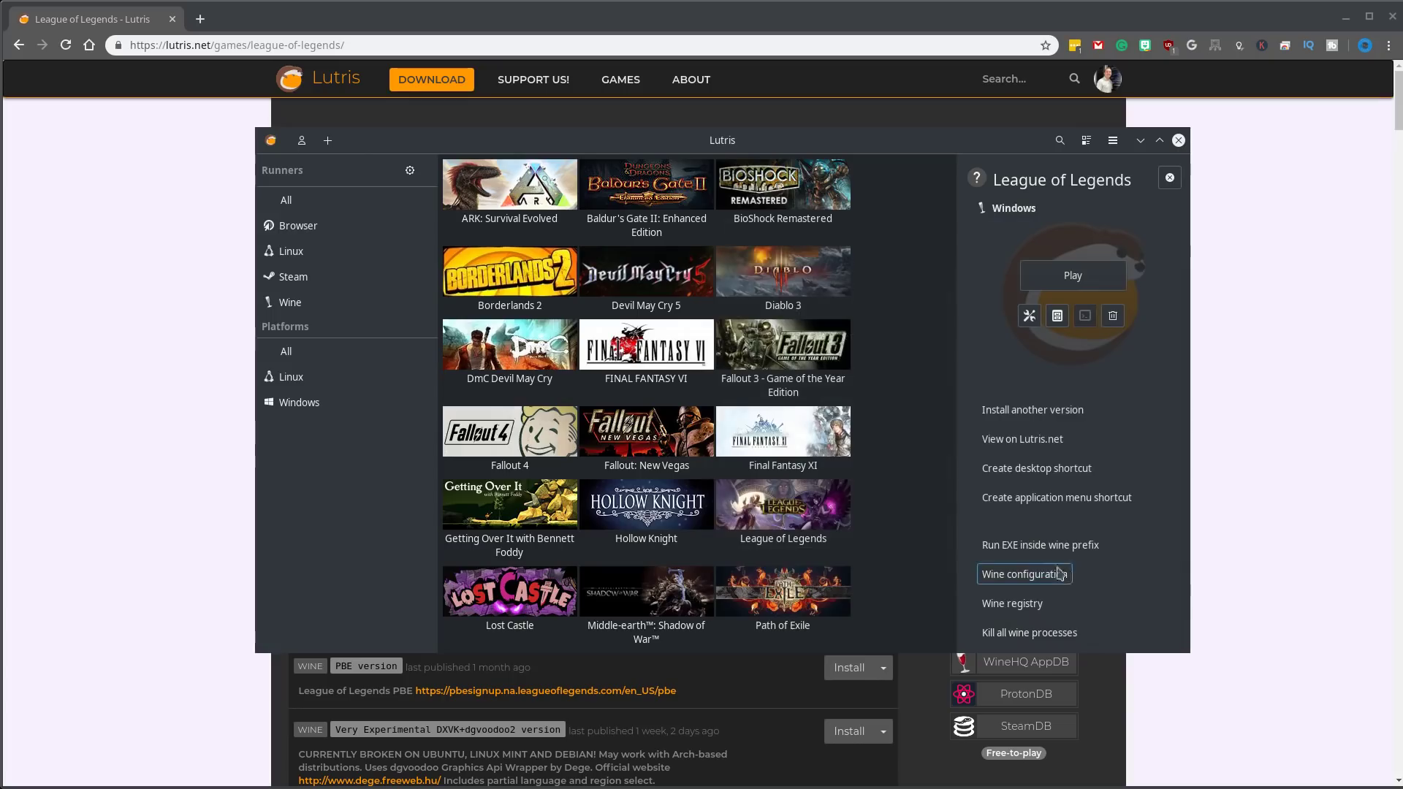